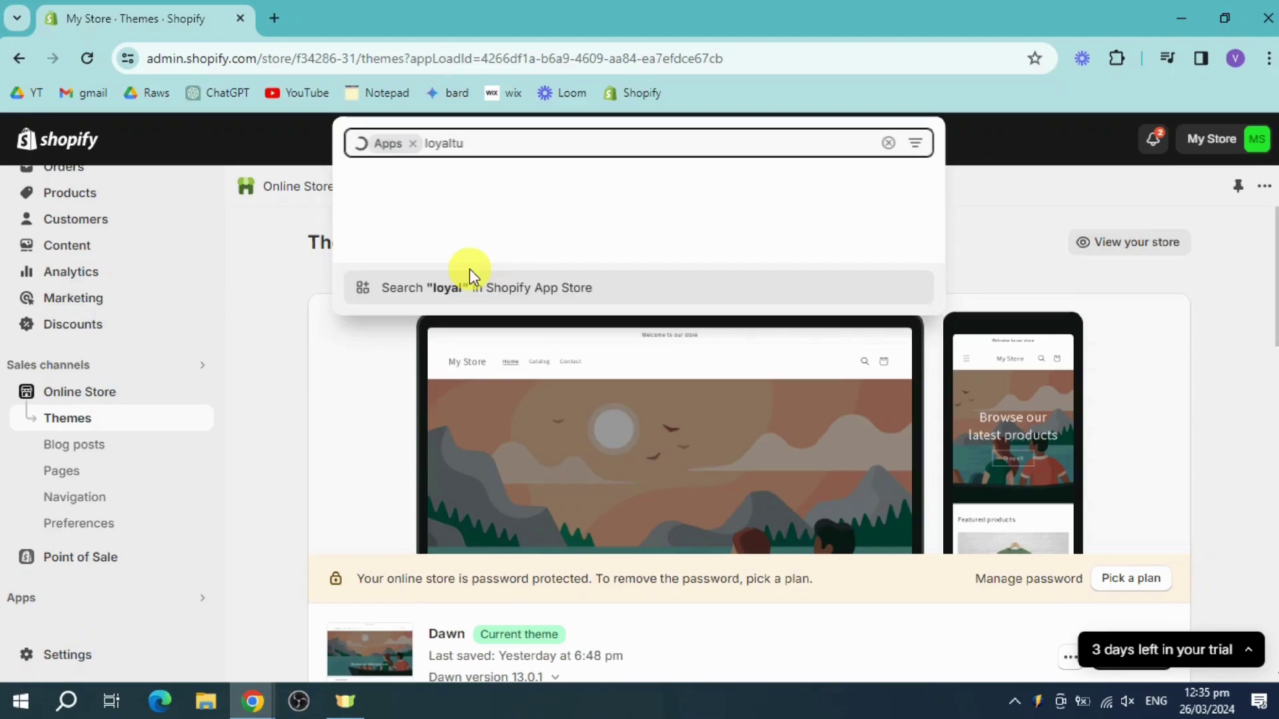
Search the Shopify App Store for "loyalty program".
{"action": "key", "text": "BackSpace"}
{"action": "type", "text": "y program"}
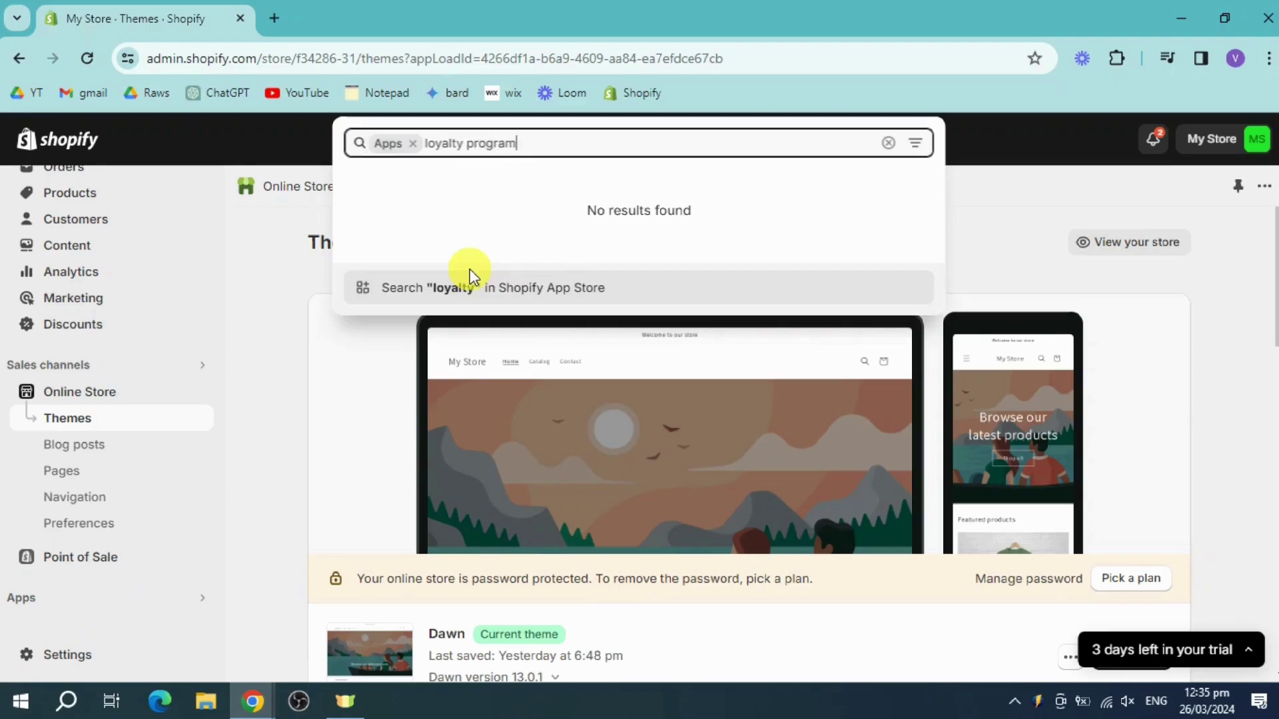
{"action": "left_click", "coordinate": [470, 300]}
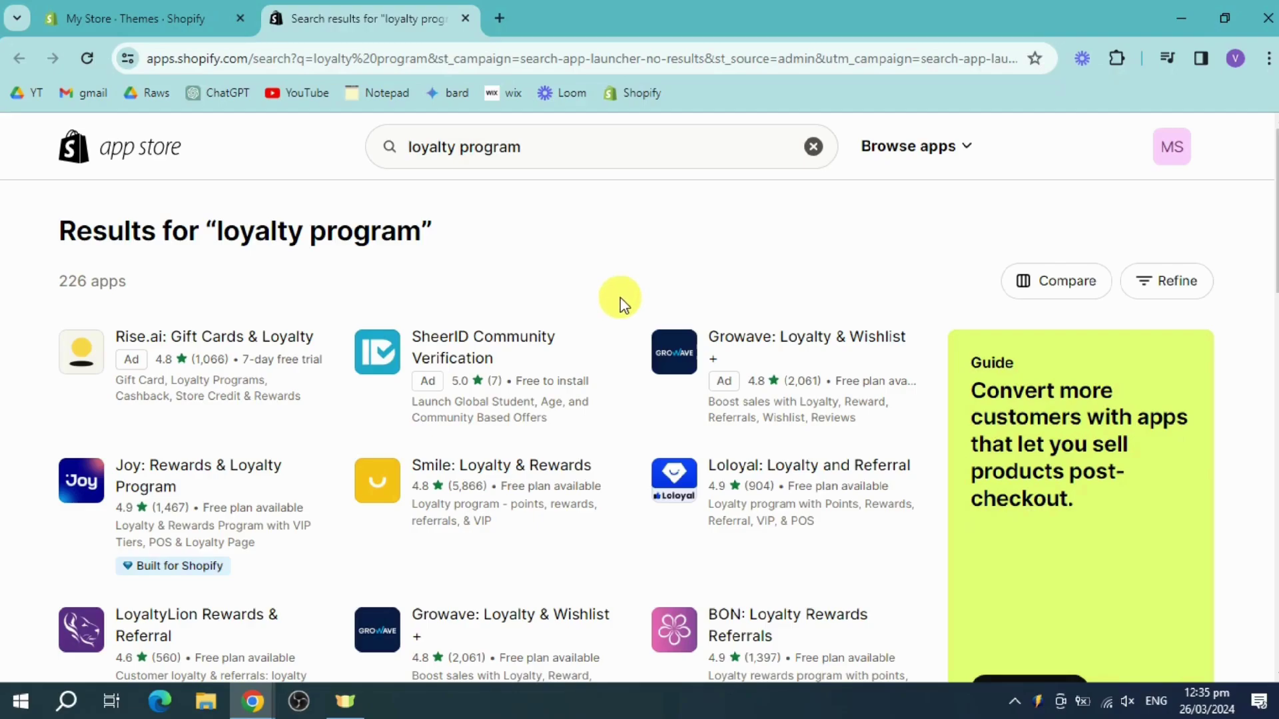
Install the Joy: Rewards & Loyalty Program app with its requested access and reload its page to get the app running.
{"action": "left_click", "coordinate": [223, 474]}
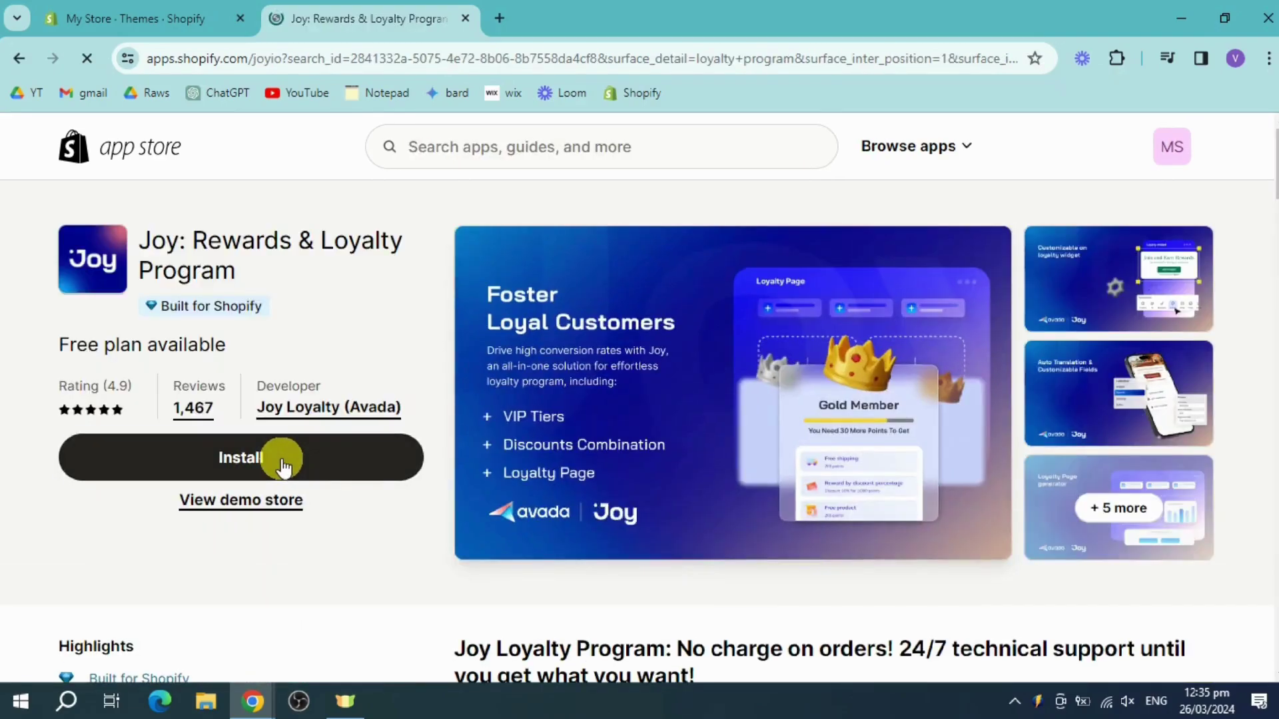
{"action": "left_click", "coordinate": [281, 460]}
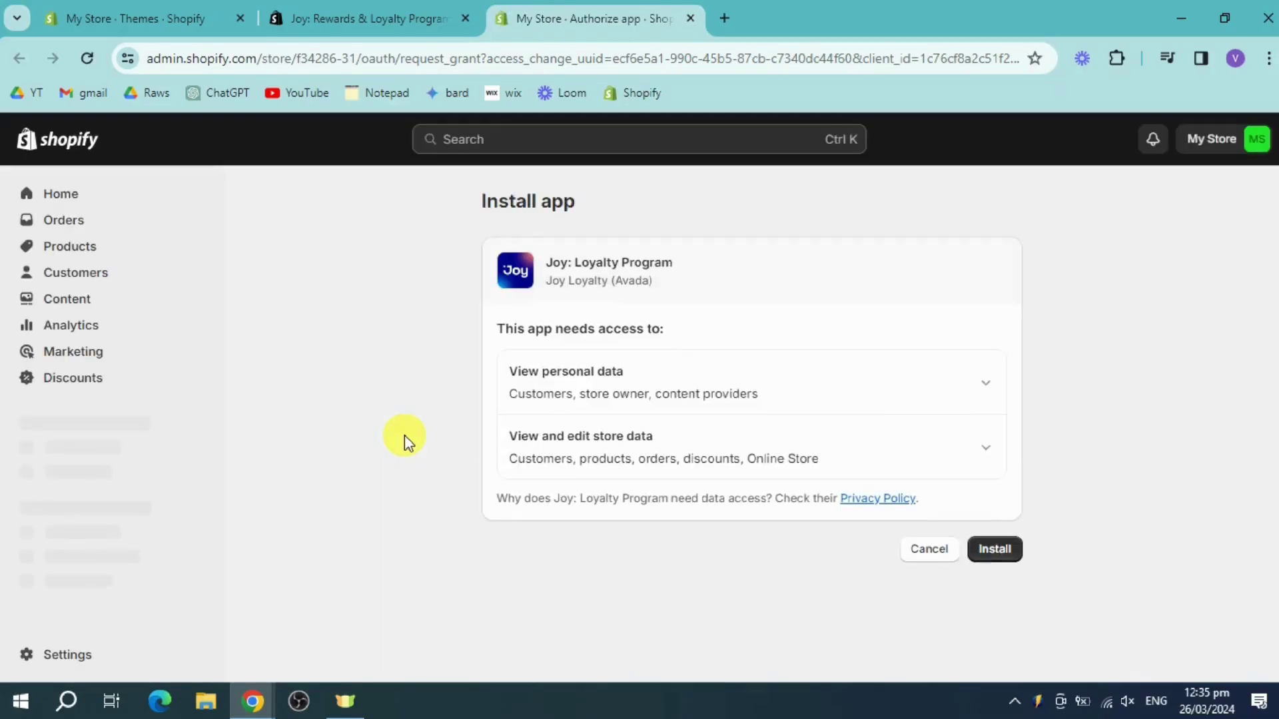
{"action": "left_click", "coordinate": [1248, 530]}
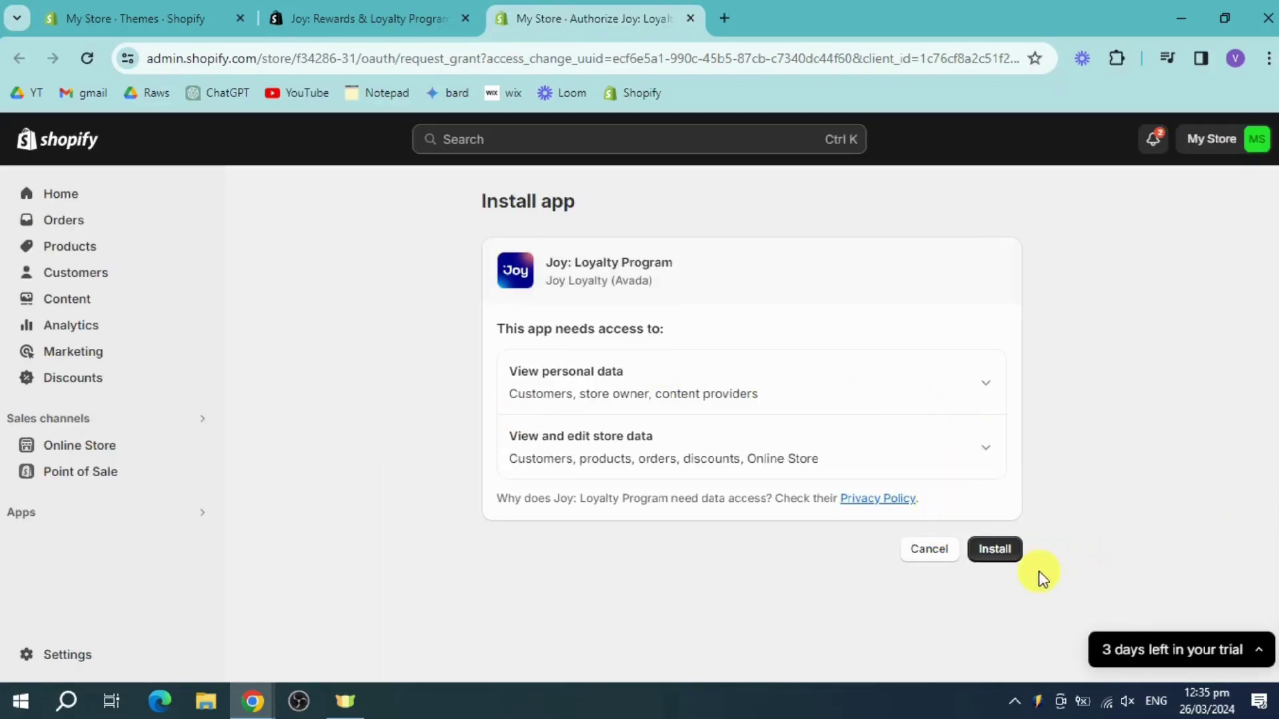
{"action": "left_click", "coordinate": [1007, 558]}
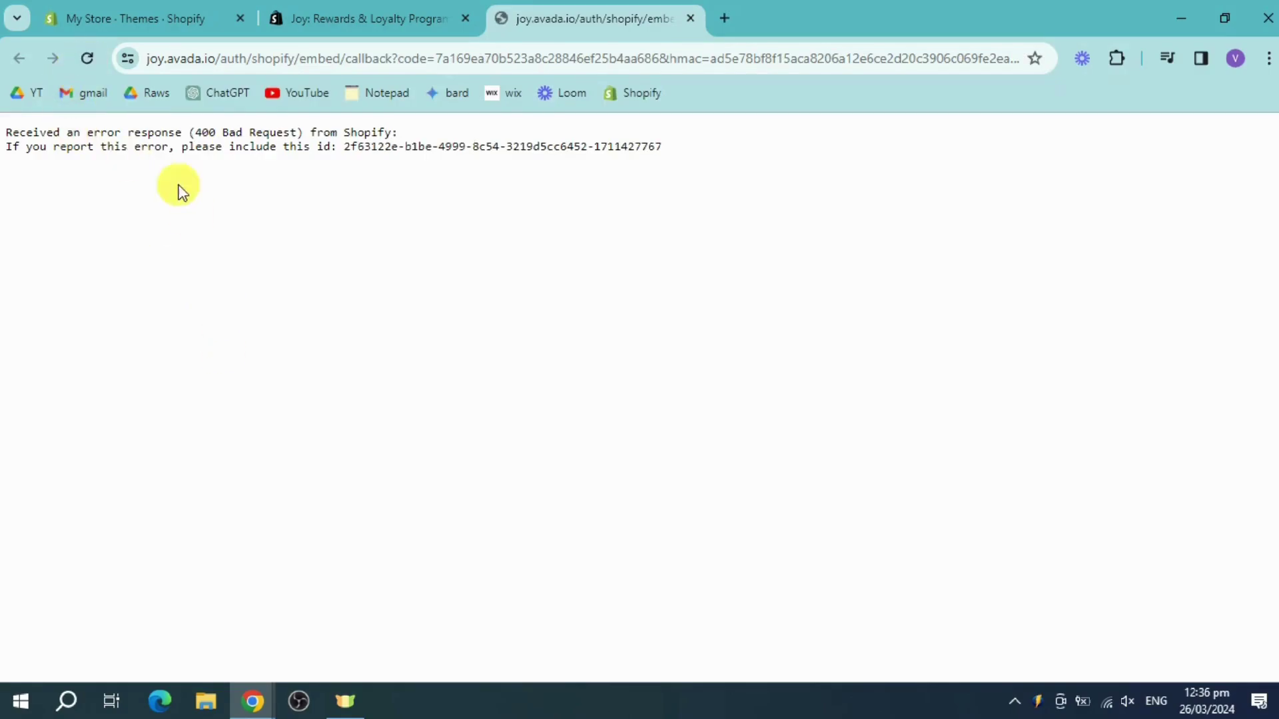
{"action": "left_click", "coordinate": [88, 62]}
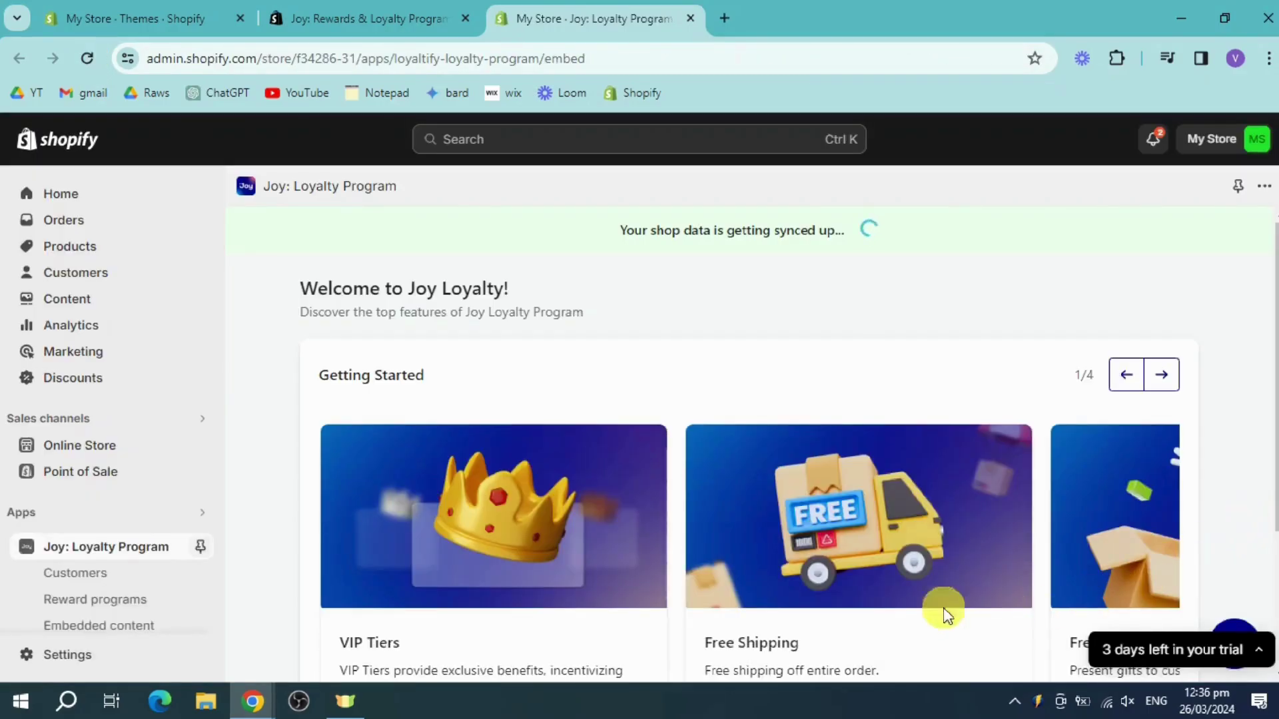
Look through all feature cards in the Getting Started carousel of the Joy welcome page.
{"action": "scroll", "coordinate": [962, 365], "scroll_direction": "down", "scroll_amount": 3}
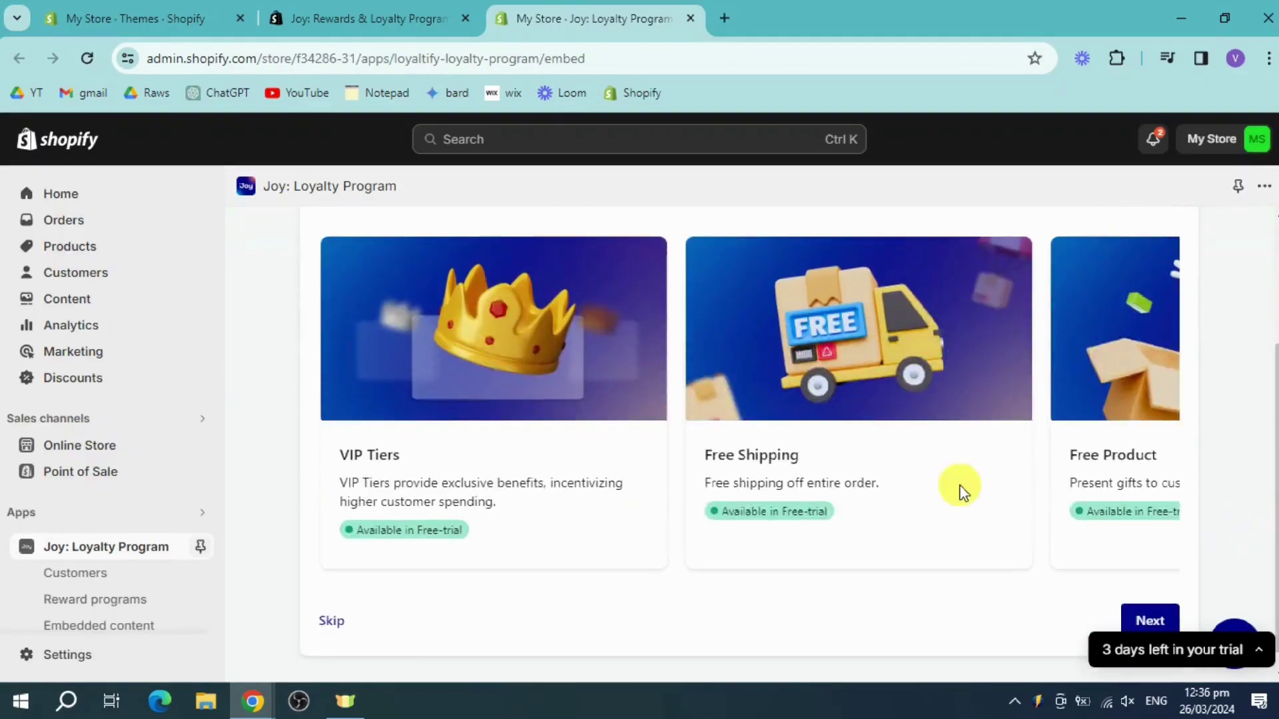
{"action": "scroll", "coordinate": [577, 557], "scroll_direction": "up", "scroll_amount": 3}
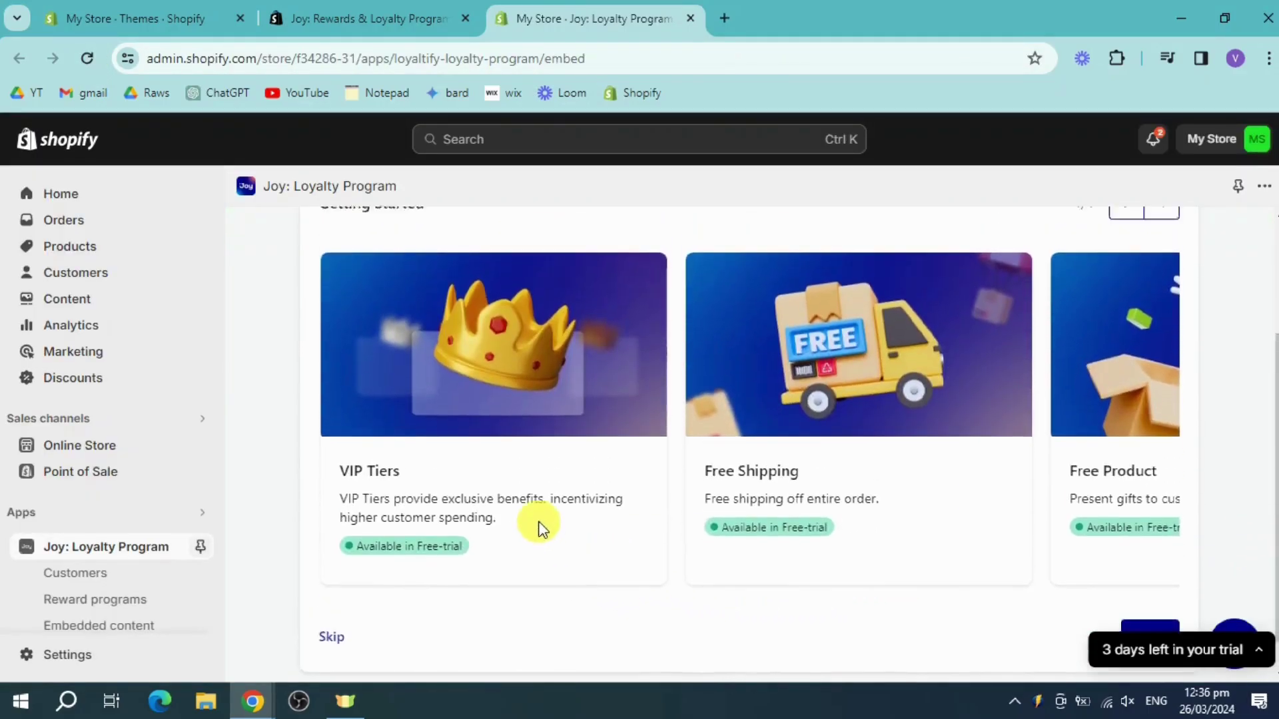
{"action": "scroll", "coordinate": [418, 478], "scroll_direction": "down", "scroll_amount": 2}
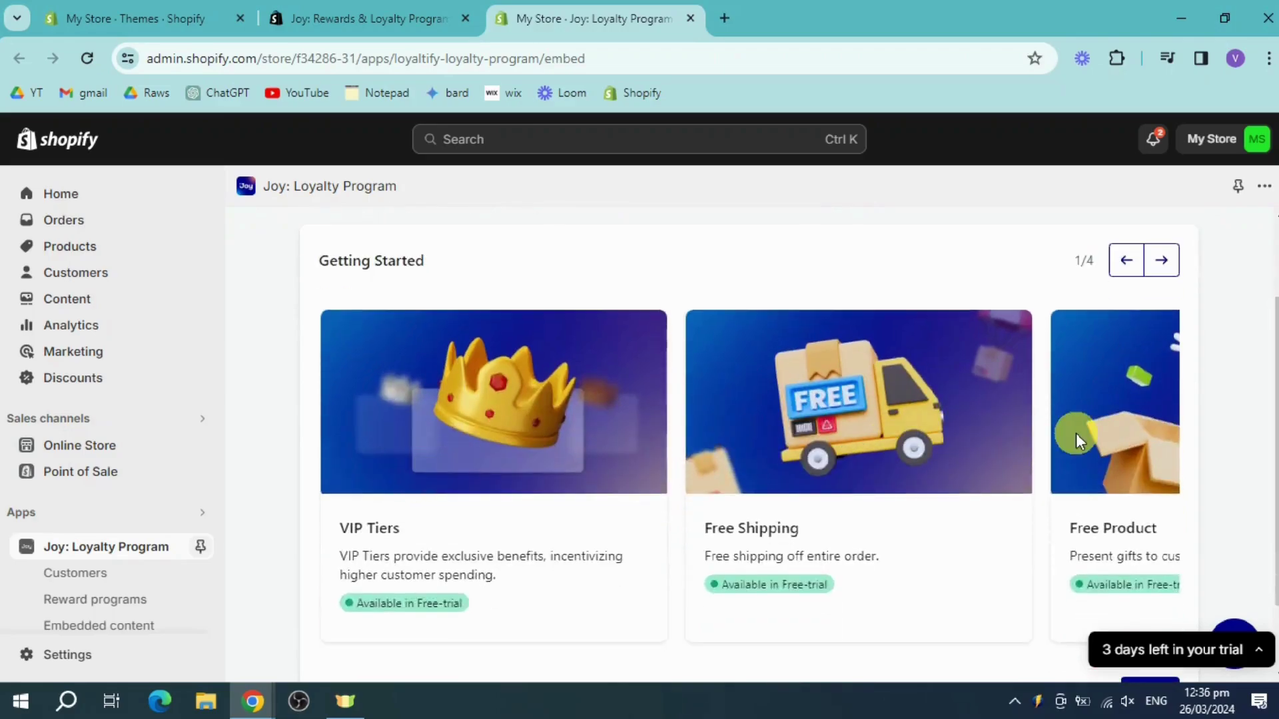
{"action": "left_click", "coordinate": [1164, 263]}
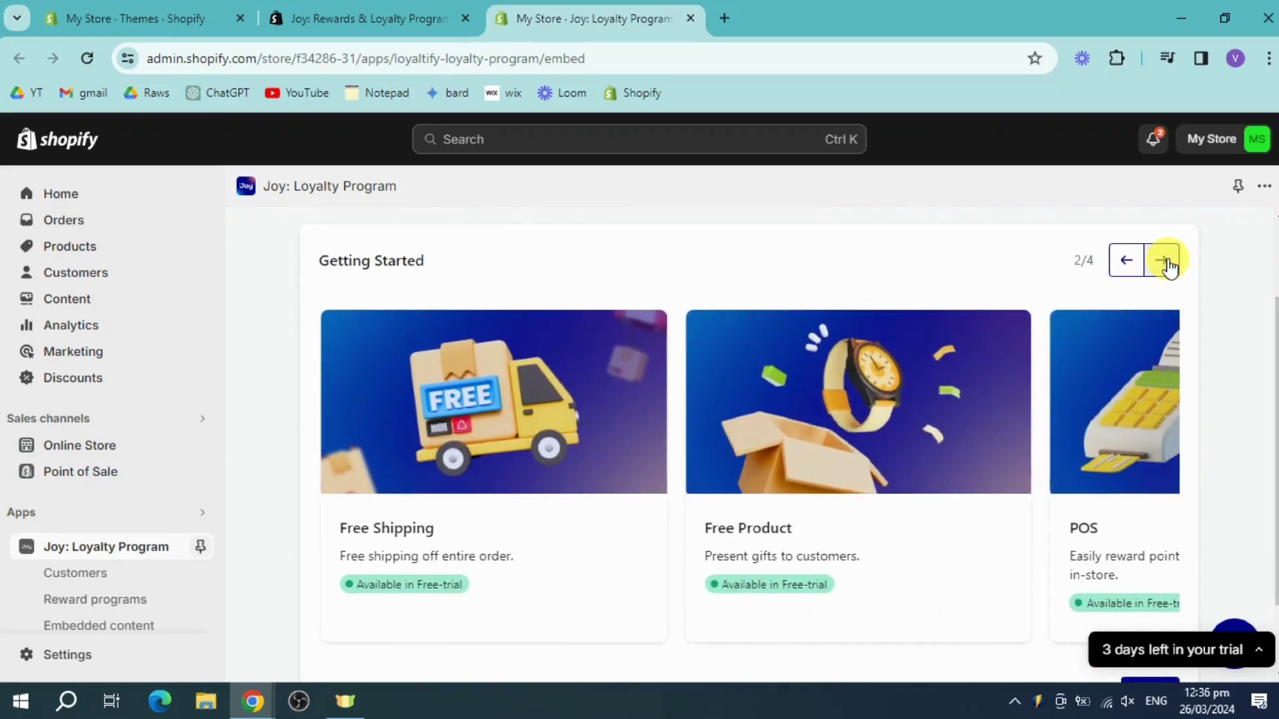
{"action": "left_click", "coordinate": [1164, 263]}
{"action": "left_click", "coordinate": [1164, 264]}
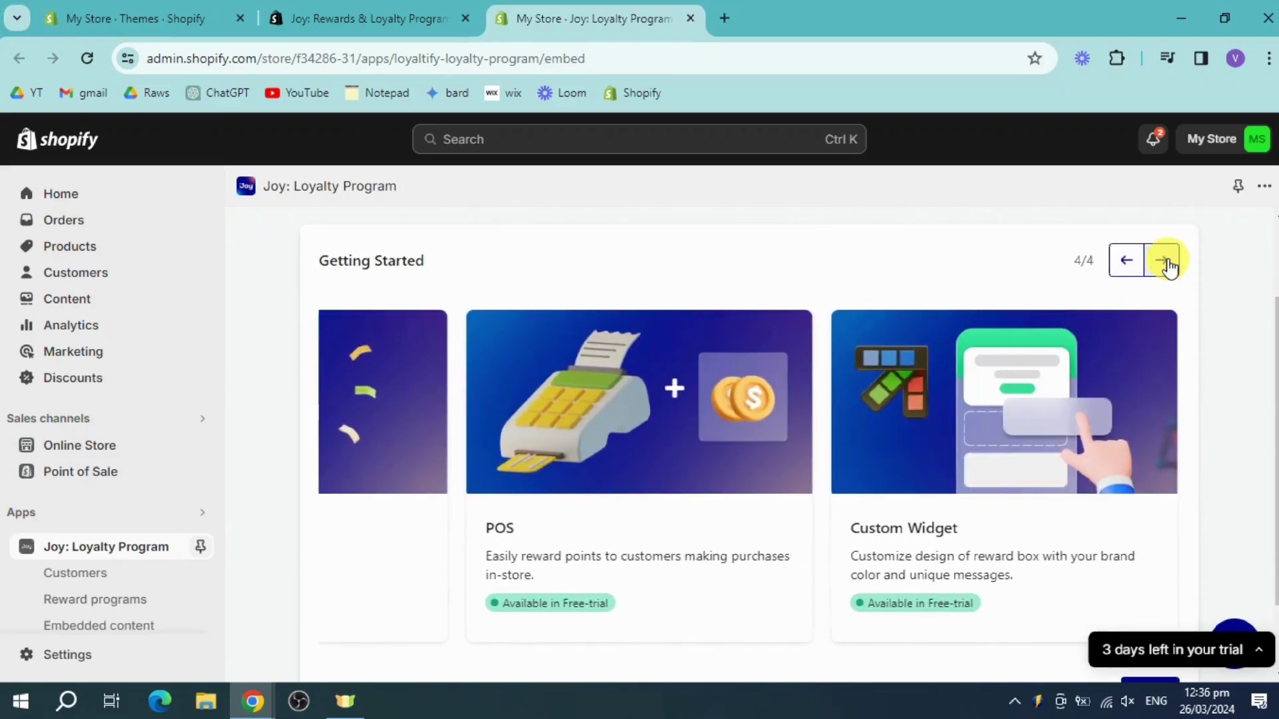
{"action": "left_click", "coordinate": [1164, 263]}
{"action": "scroll", "coordinate": [1141, 428], "scroll_direction": "down", "scroll_amount": 1}
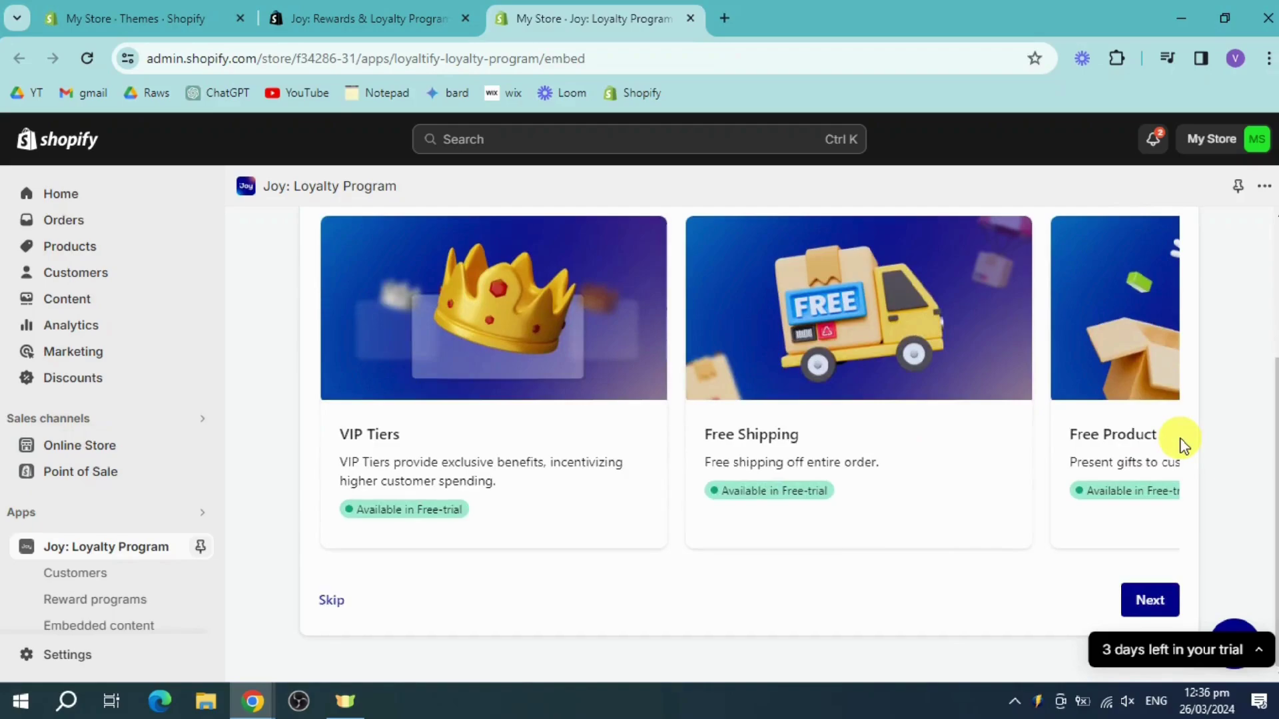
In the loyalty program setup, set the spending for 10 points to ₱1000 and the discount for 100 points to 10%, and continue.
{"action": "left_click", "coordinate": [1148, 599]}
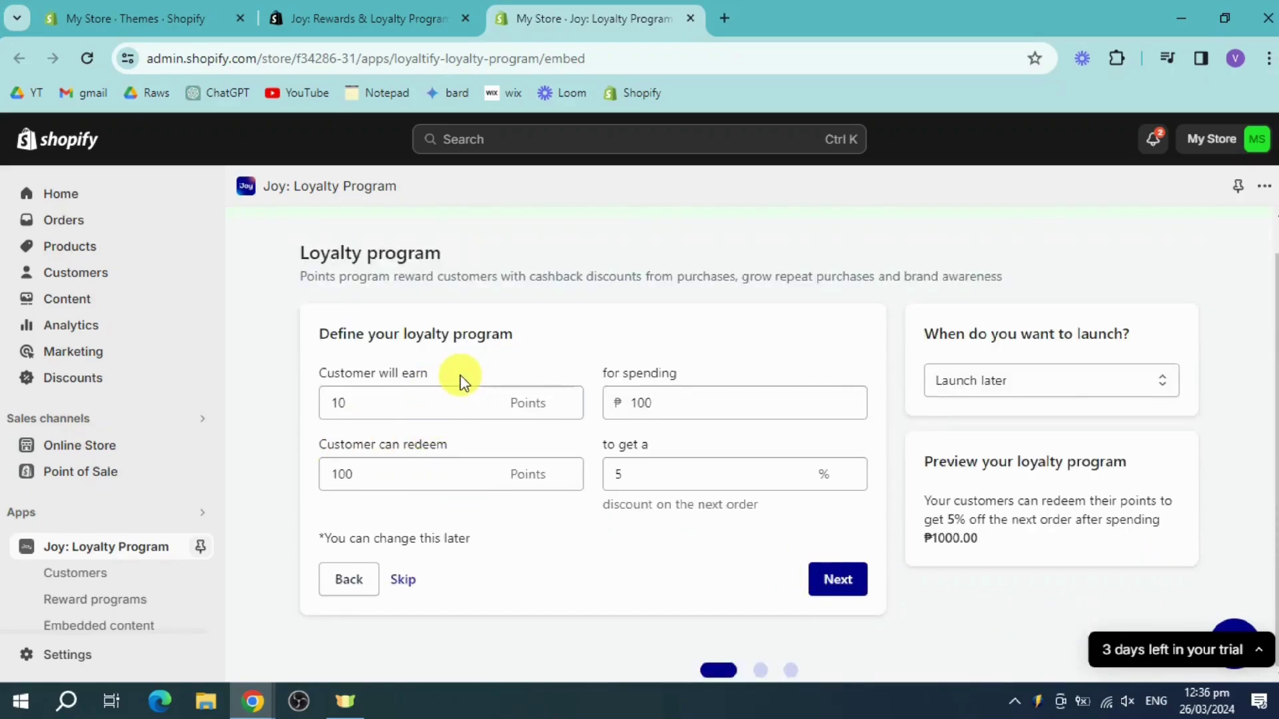
{"action": "left_click", "coordinate": [429, 408]}
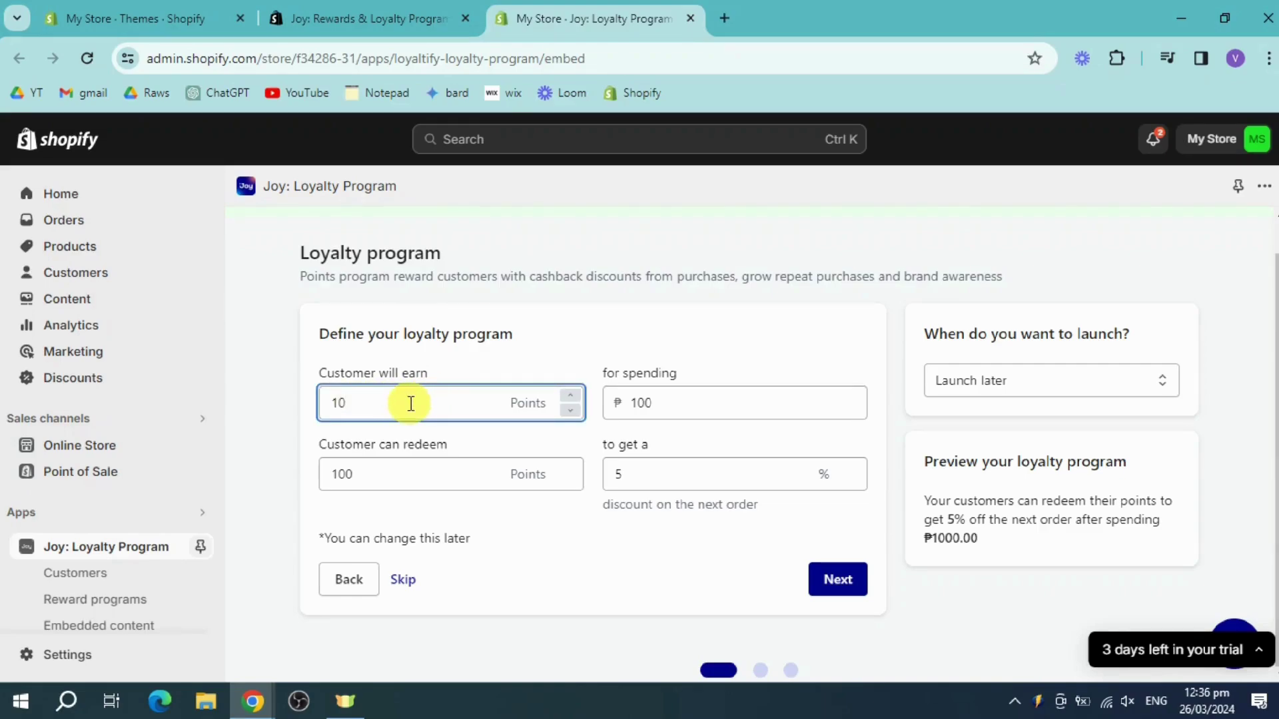
{"action": "left_click", "coordinate": [692, 406]}
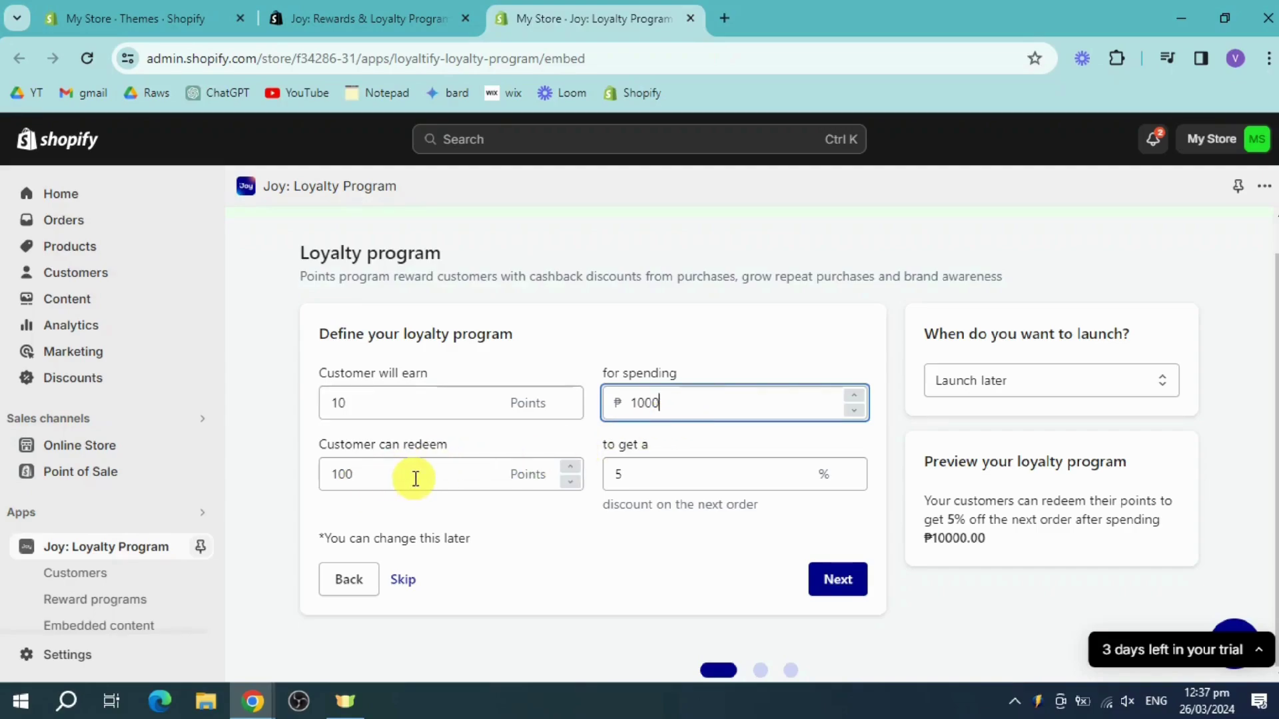
{"action": "left_click_drag", "start_coordinate": [640, 475], "coordinate": [580, 480]}
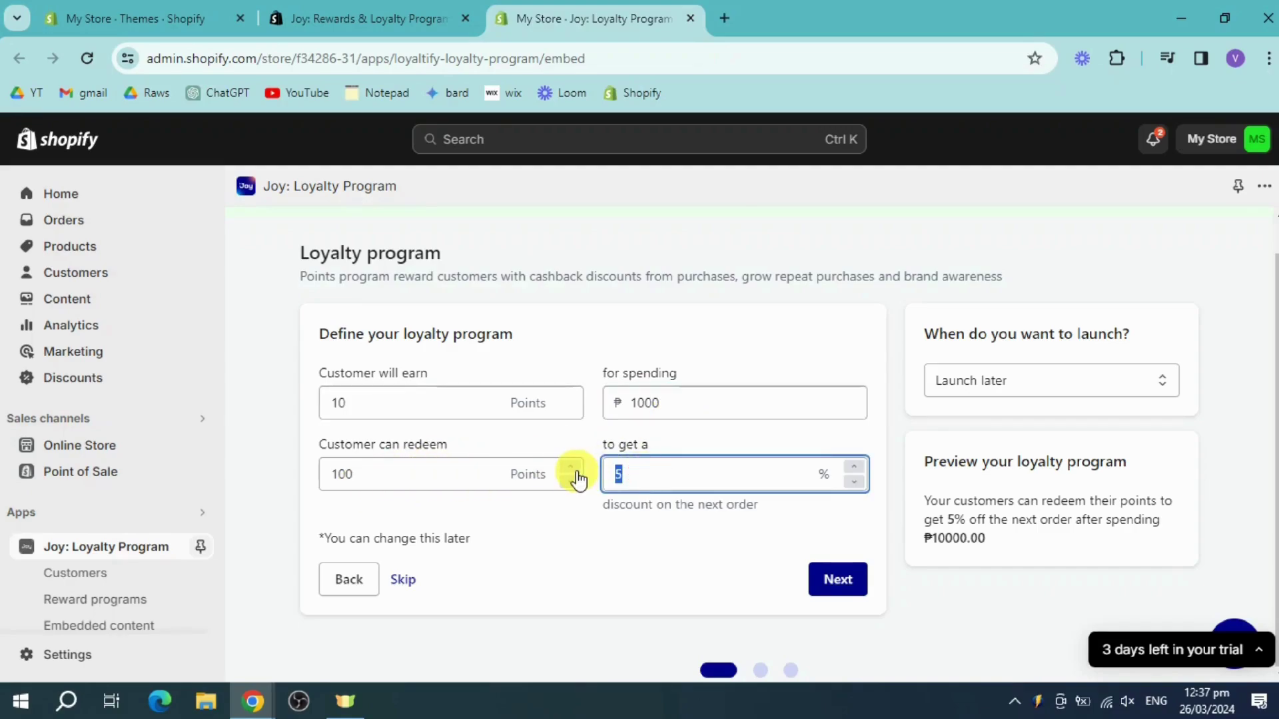
{"action": "type", "text": "10"}
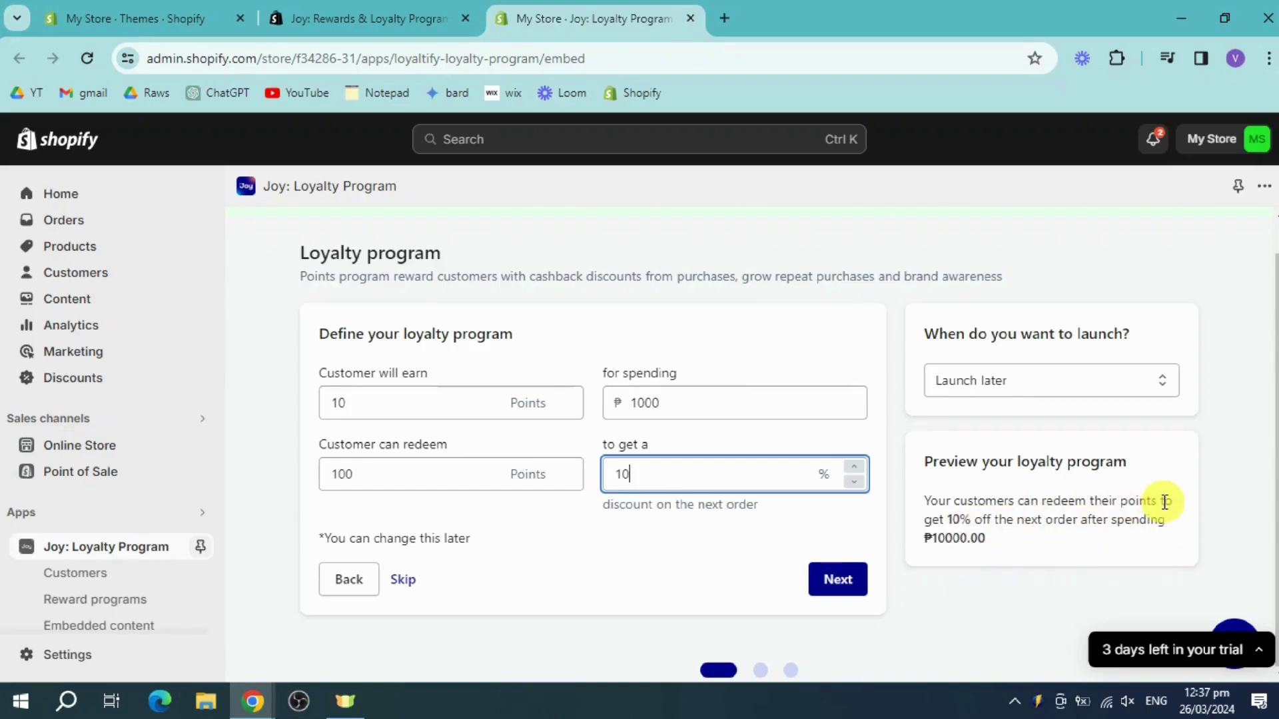
{"action": "left_click", "coordinate": [851, 583]}
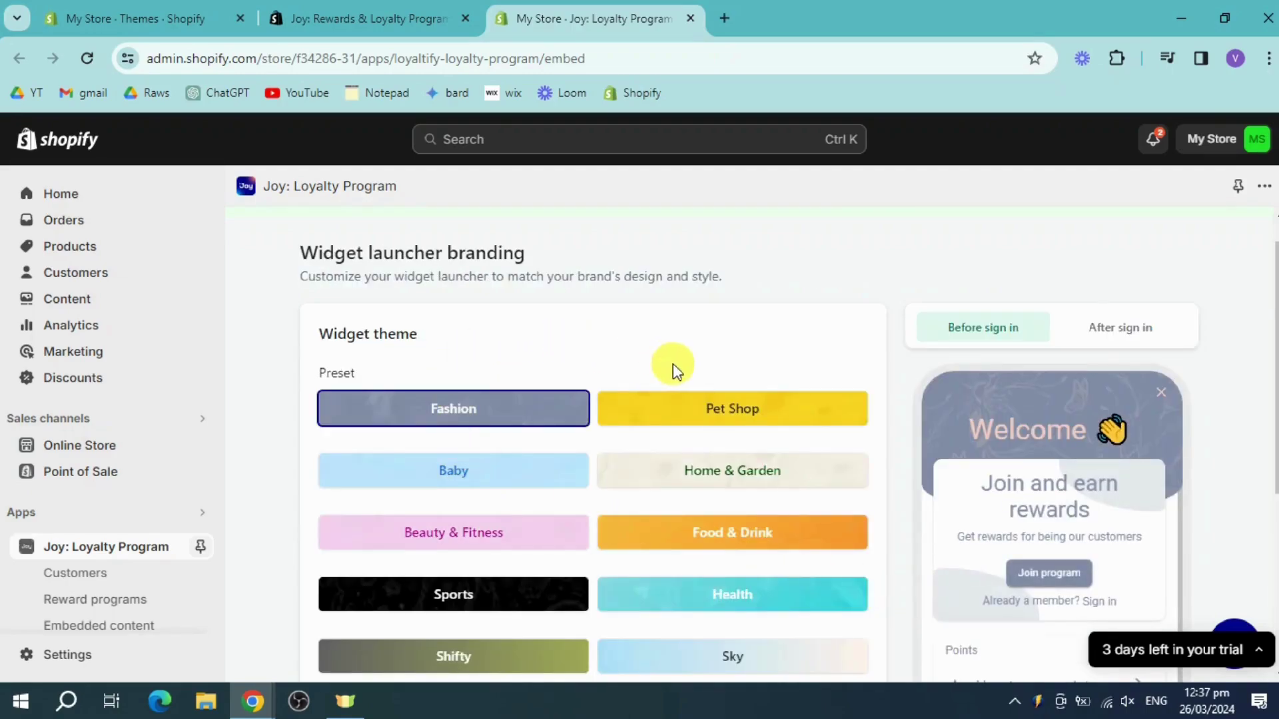
Keep the Fashion preset for the widget theme and choose the crown as the widget launcher icon.
{"action": "scroll", "coordinate": [677, 368], "scroll_direction": "down", "scroll_amount": 1}
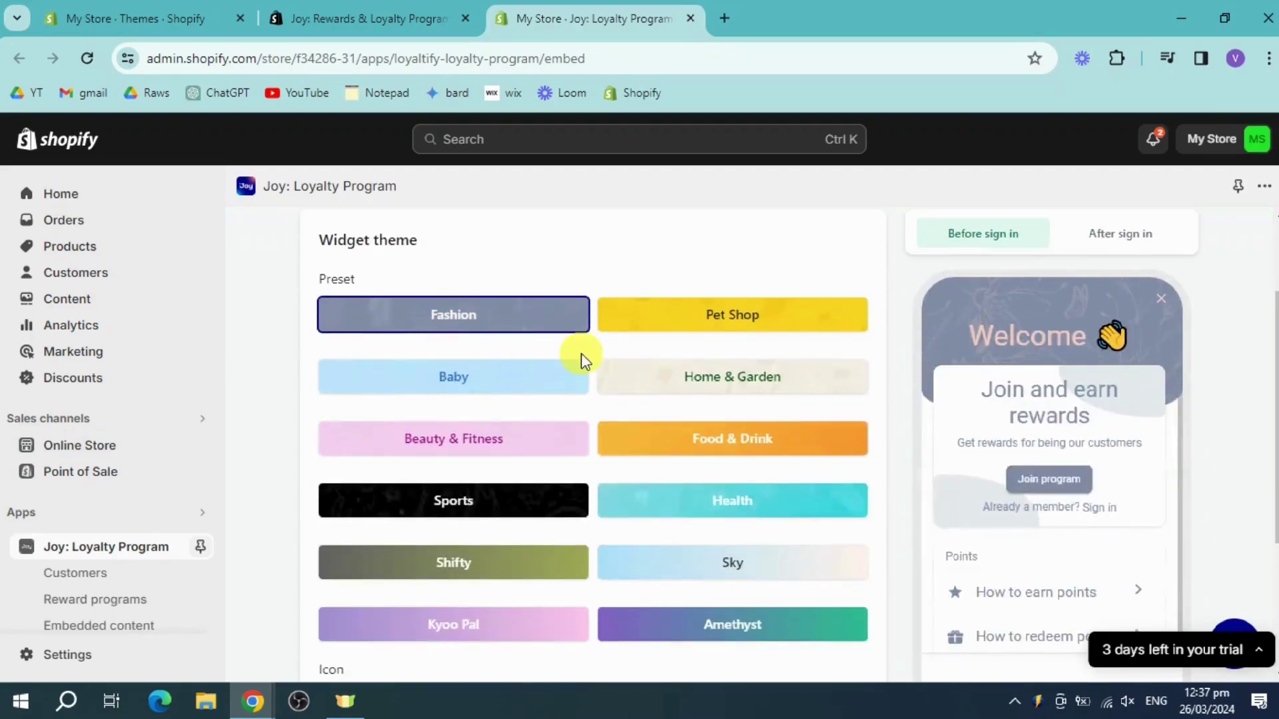
{"action": "scroll", "coordinate": [788, 519], "scroll_direction": "down", "scroll_amount": 3}
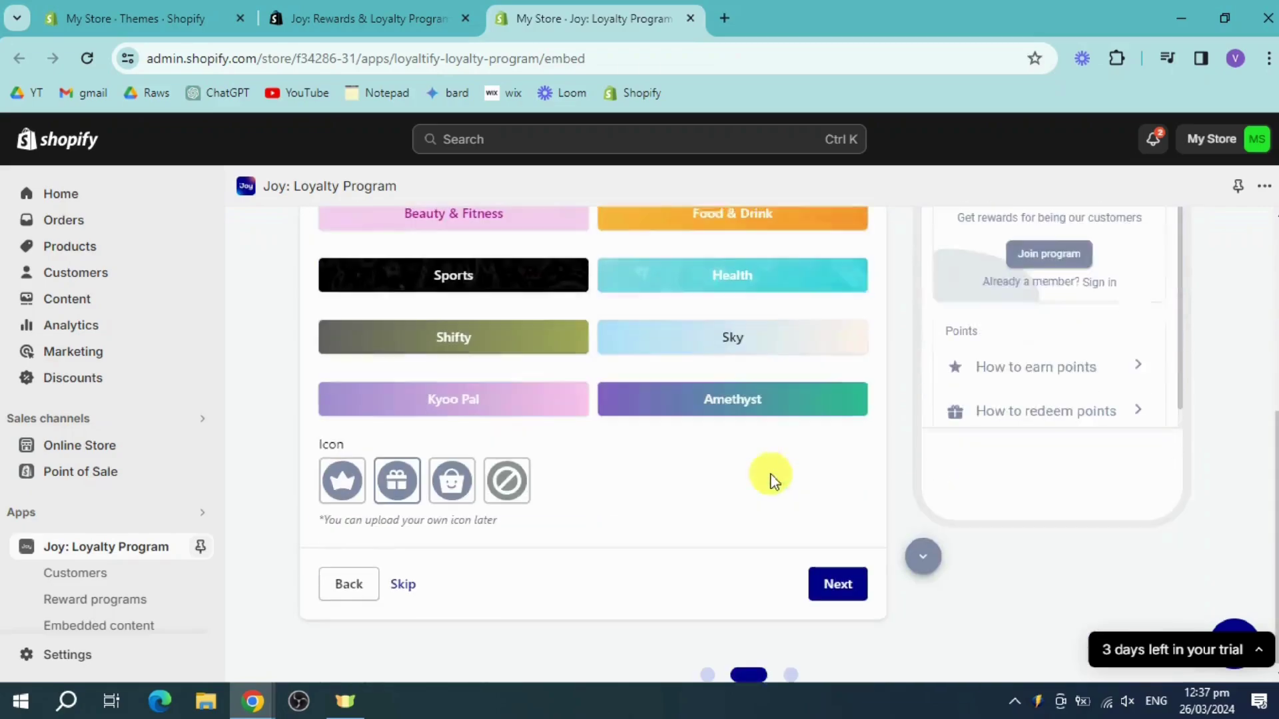
{"action": "scroll", "coordinate": [706, 353], "scroll_direction": "up", "scroll_amount": 4}
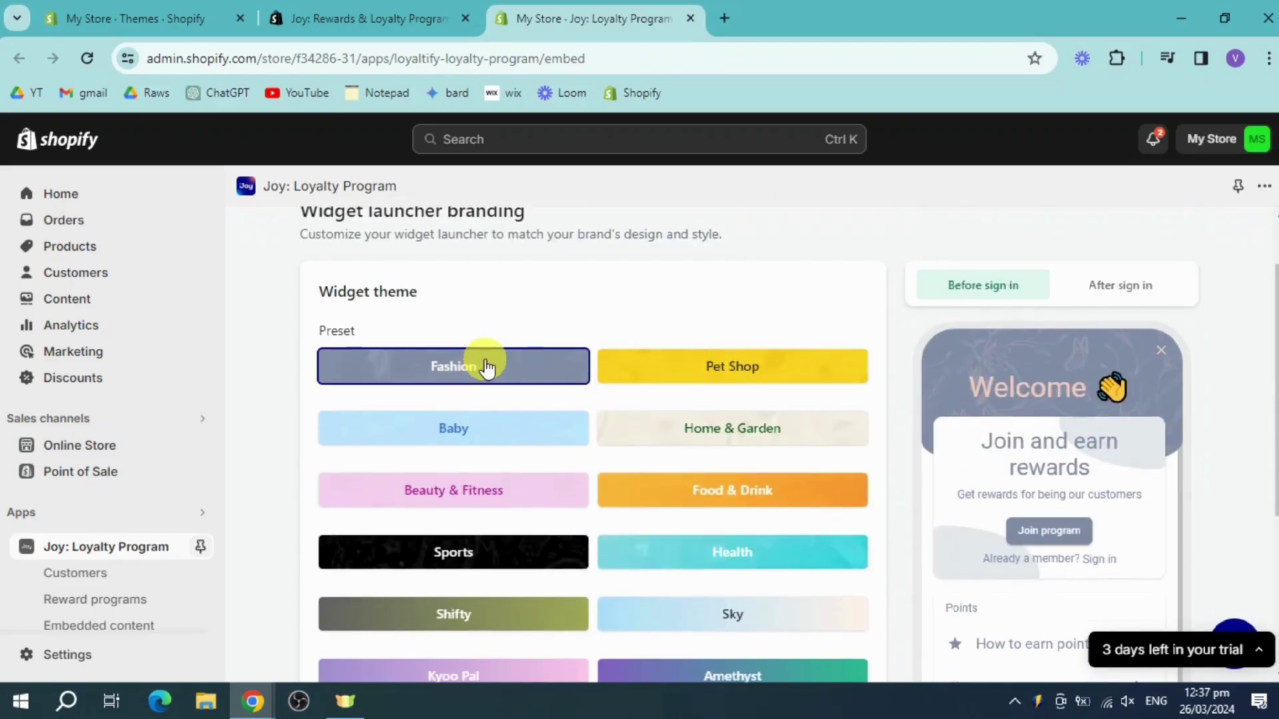
{"action": "scroll", "coordinate": [578, 388], "scroll_direction": "down", "scroll_amount": 4}
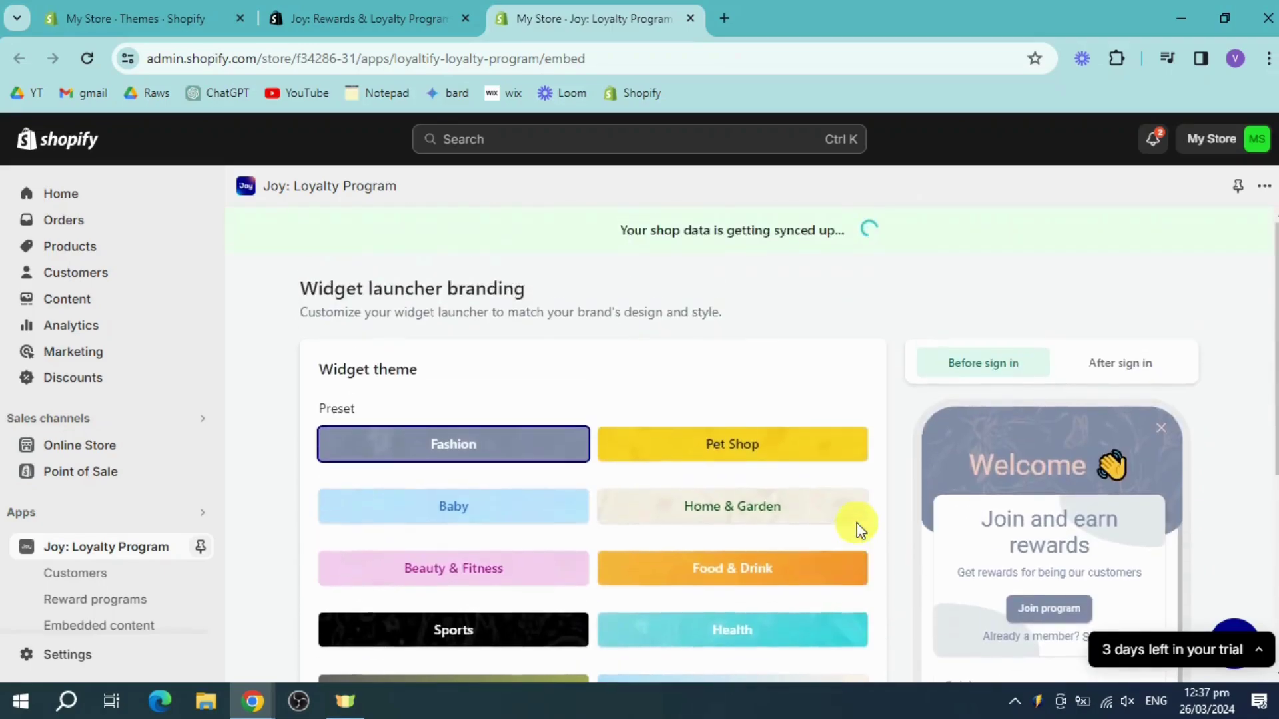
{"action": "scroll", "coordinate": [856, 522], "scroll_direction": "down", "scroll_amount": 4}
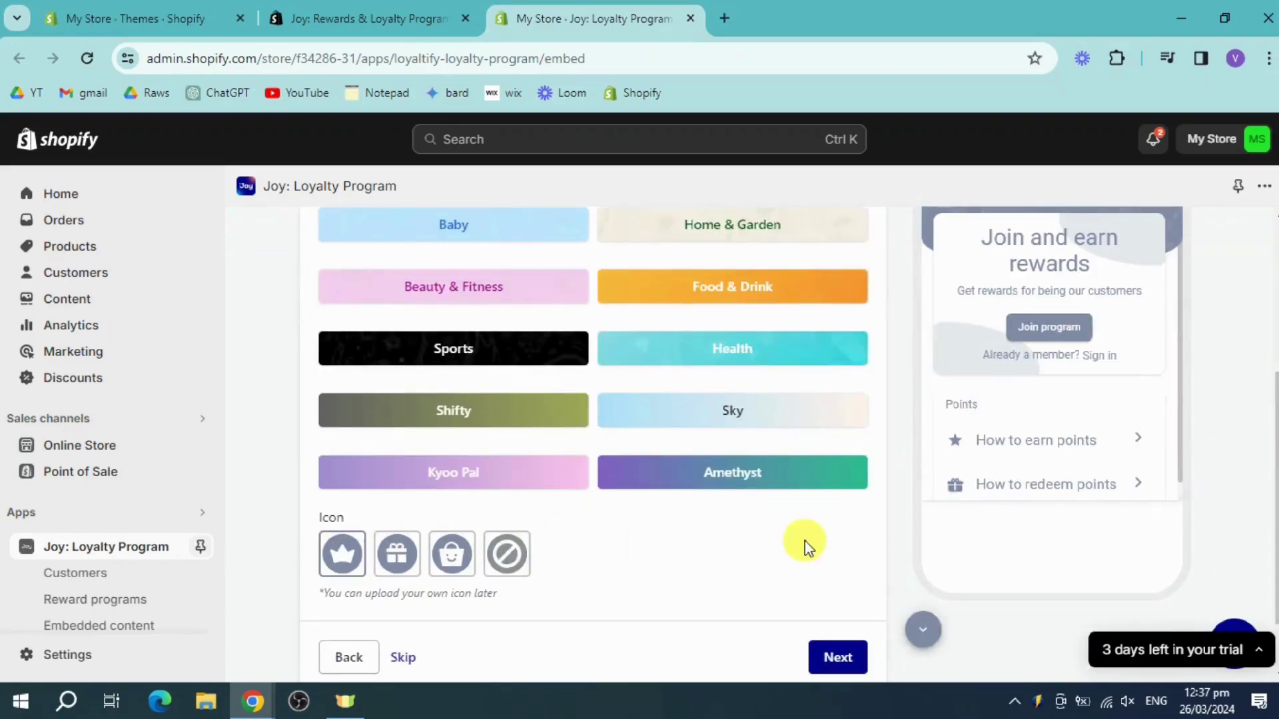
Preview the widget in its after and before sign-in states and continue to the plan selection.
{"action": "scroll", "coordinate": [804, 541], "scroll_direction": "up", "scroll_amount": 3}
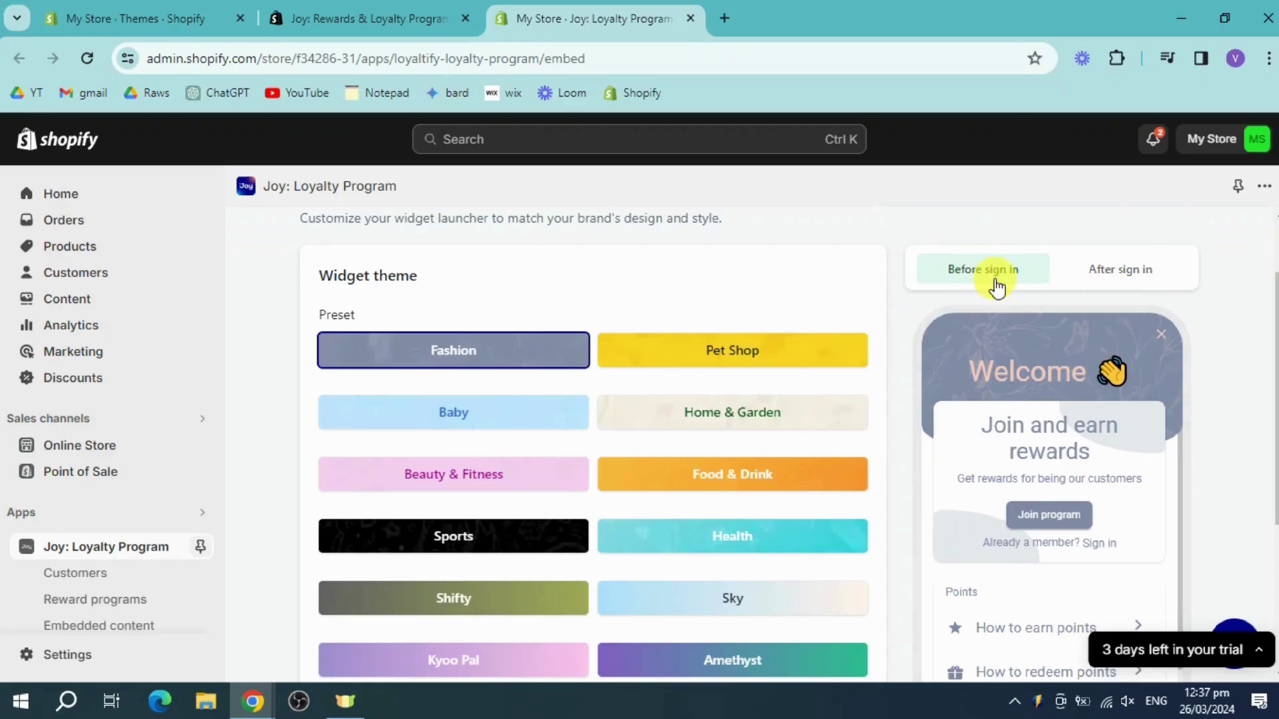
{"action": "left_click", "coordinate": [1135, 274]}
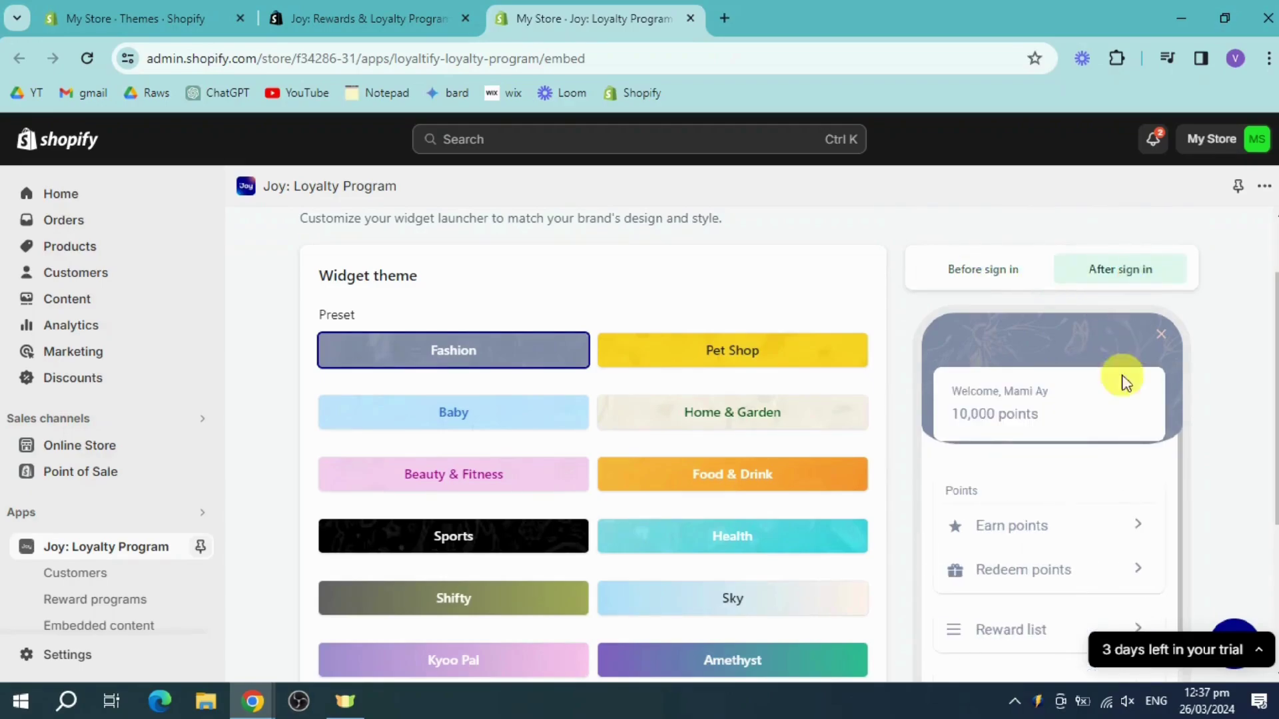
{"action": "left_click", "coordinate": [993, 275]}
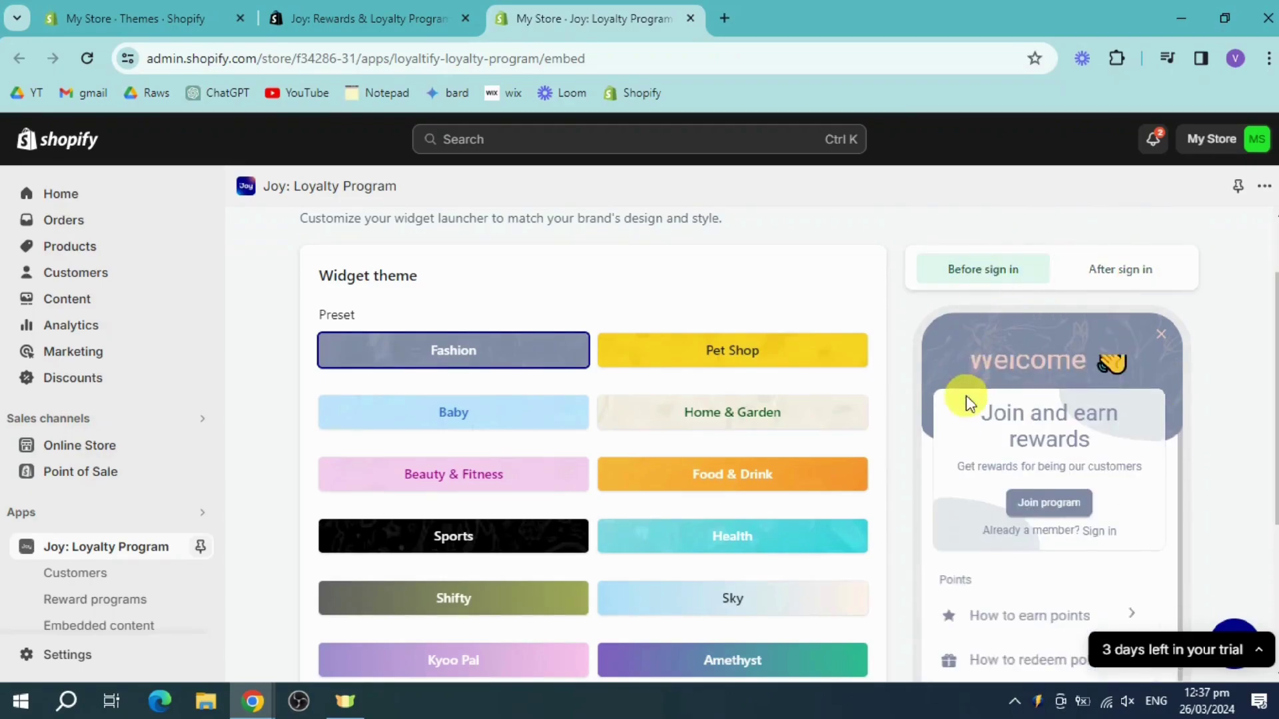
{"action": "scroll", "coordinate": [1266, 466], "scroll_direction": "down", "scroll_amount": 4}
{"action": "left_click", "coordinate": [841, 580]}
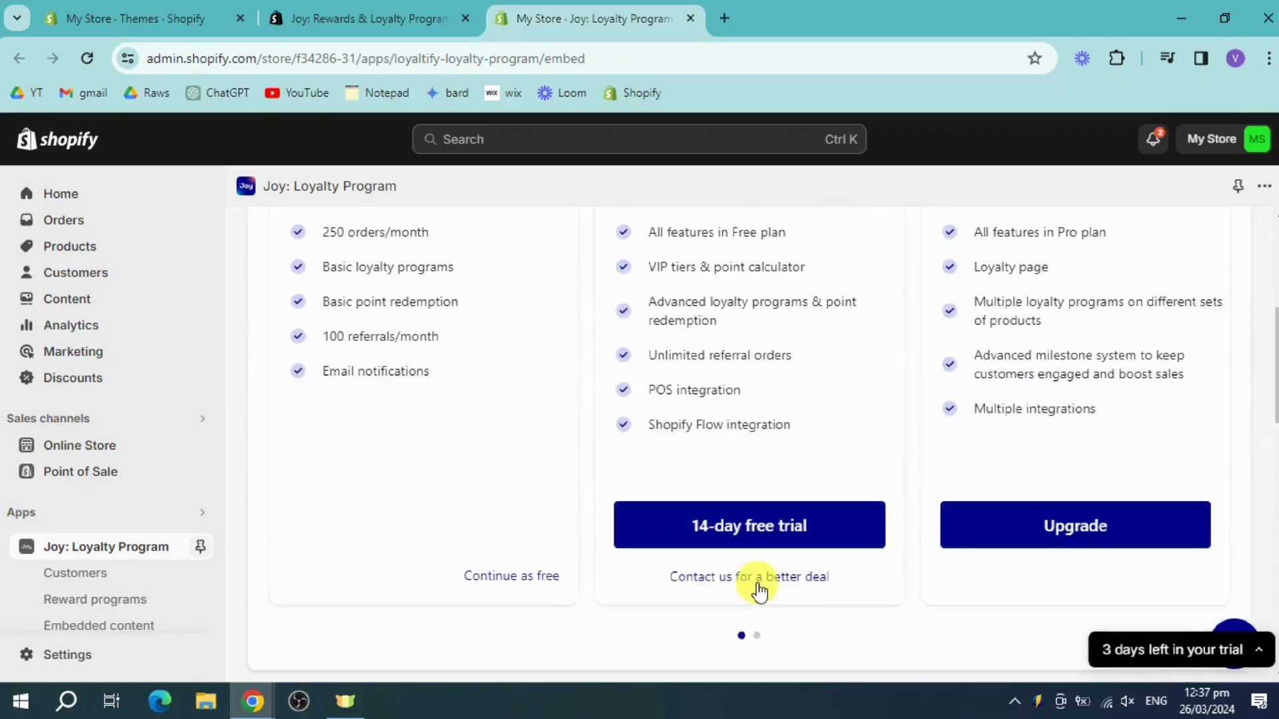
Compare the features and monthly prices of the Free, Professional and Advanced plans.
{"action": "scroll", "coordinate": [480, 506], "scroll_direction": "up", "scroll_amount": 3}
{"action": "scroll", "coordinate": [450, 489], "scroll_direction": "up", "scroll_amount": 2}
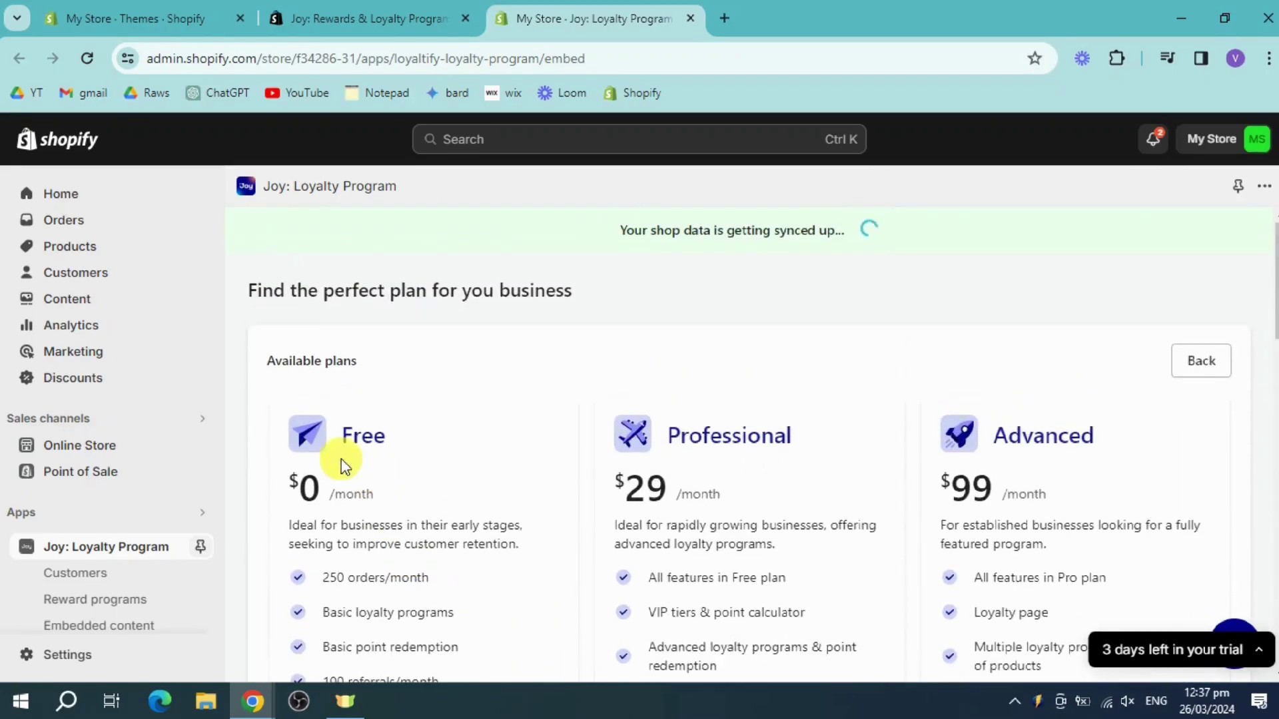
{"action": "scroll", "coordinate": [340, 458], "scroll_direction": "down", "scroll_amount": 4}
{"action": "scroll", "coordinate": [477, 442], "scroll_direction": "up", "scroll_amount": 4}
{"action": "scroll", "coordinate": [389, 441], "scroll_direction": "down", "scroll_amount": 4}
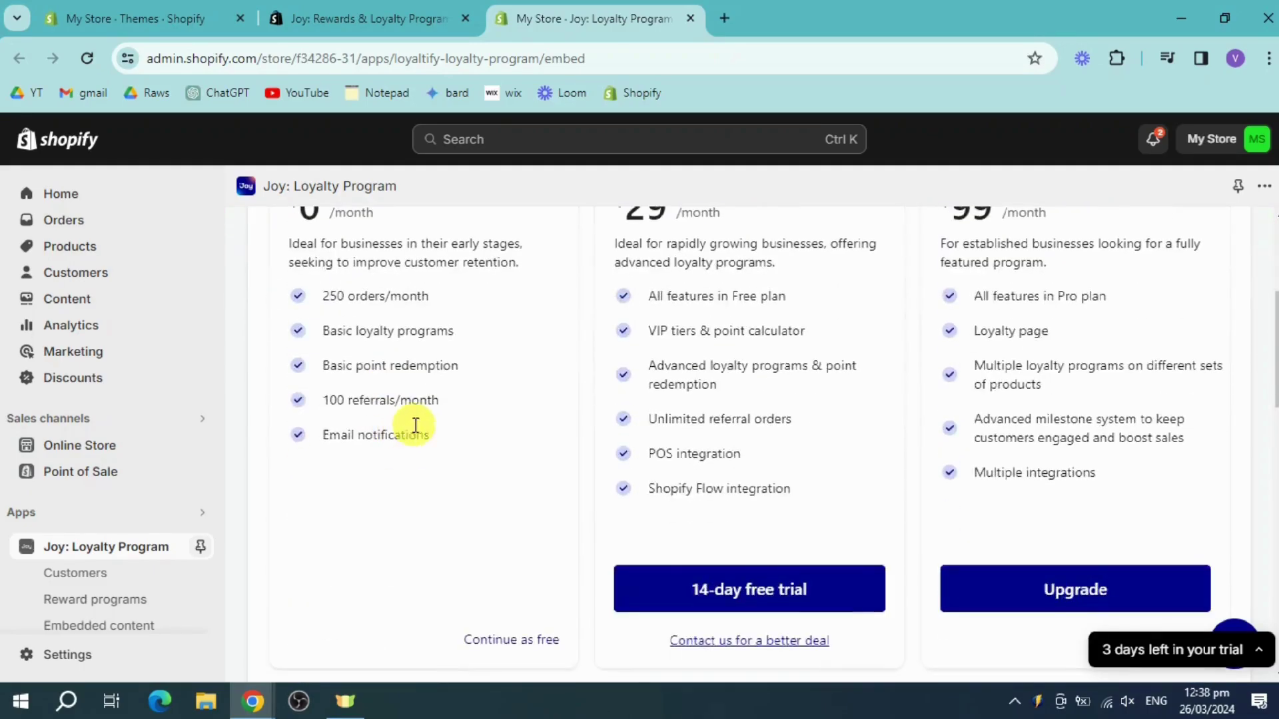
{"action": "scroll", "coordinate": [426, 423], "scroll_direction": "up", "scroll_amount": 3}
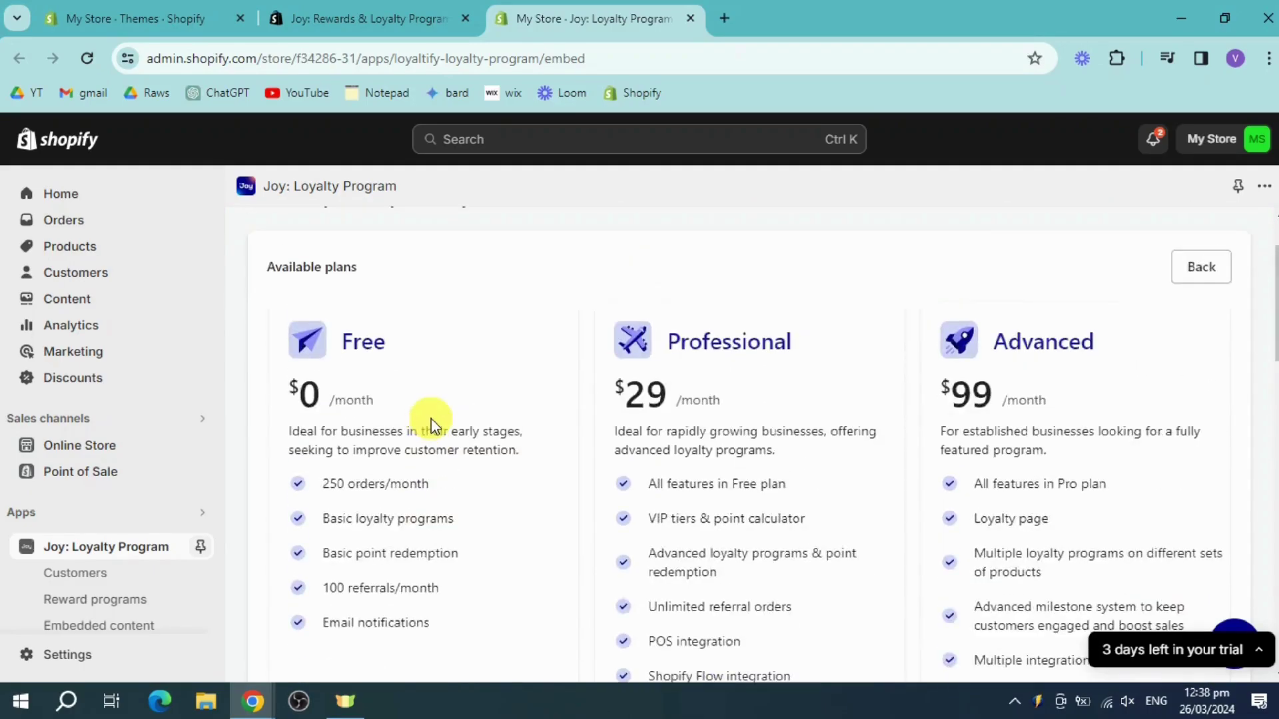
{"action": "scroll", "coordinate": [432, 424], "scroll_direction": "down", "scroll_amount": 3}
{"action": "scroll", "coordinate": [432, 423], "scroll_direction": "down", "scroll_amount": 2}
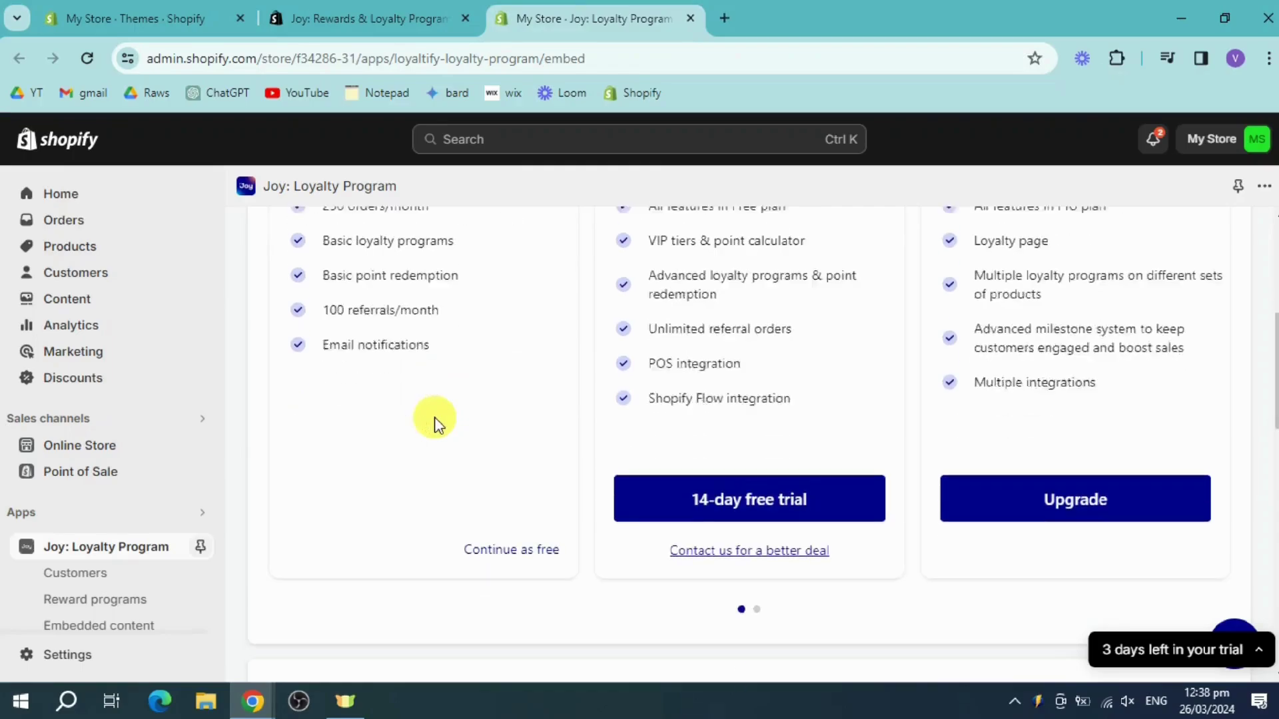
Continue with the Free plan, decline the Joy trial offer, and go to the start of the app's dashboard.
{"action": "left_click", "coordinate": [525, 550]}
{"action": "scroll", "coordinate": [835, 502], "scroll_direction": "down", "scroll_amount": 2}
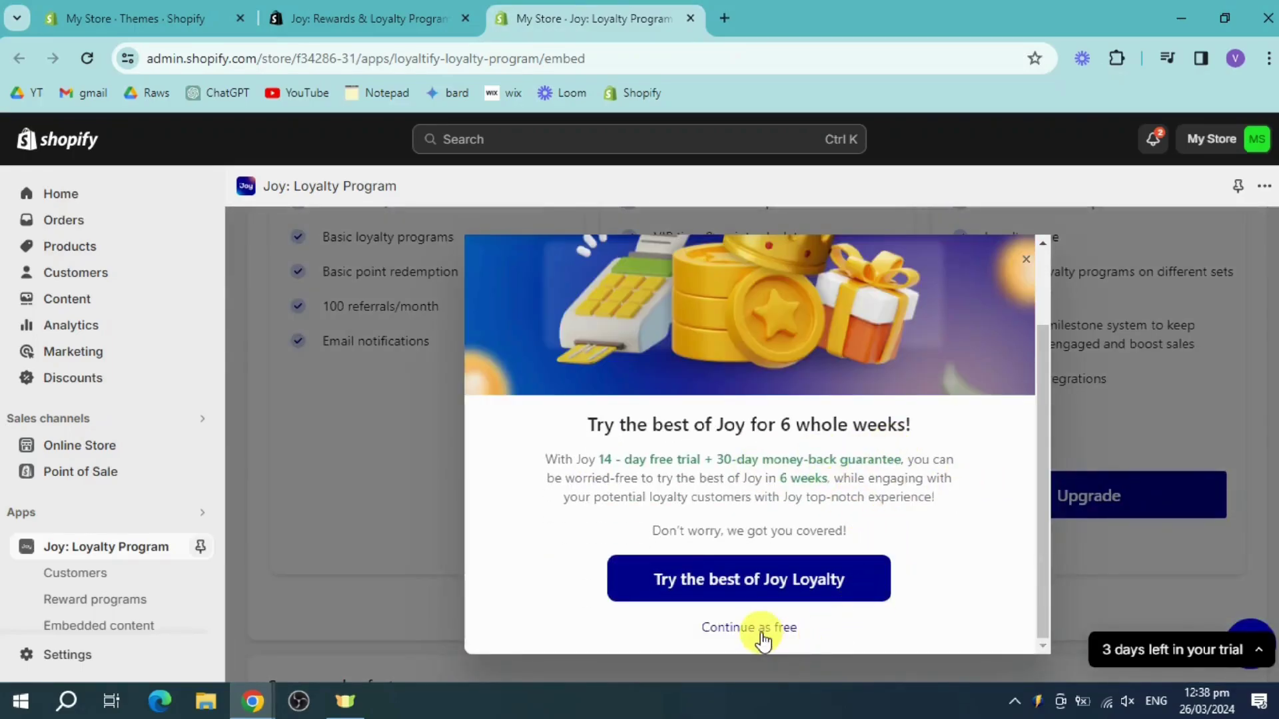
{"action": "left_click", "coordinate": [521, 629]}
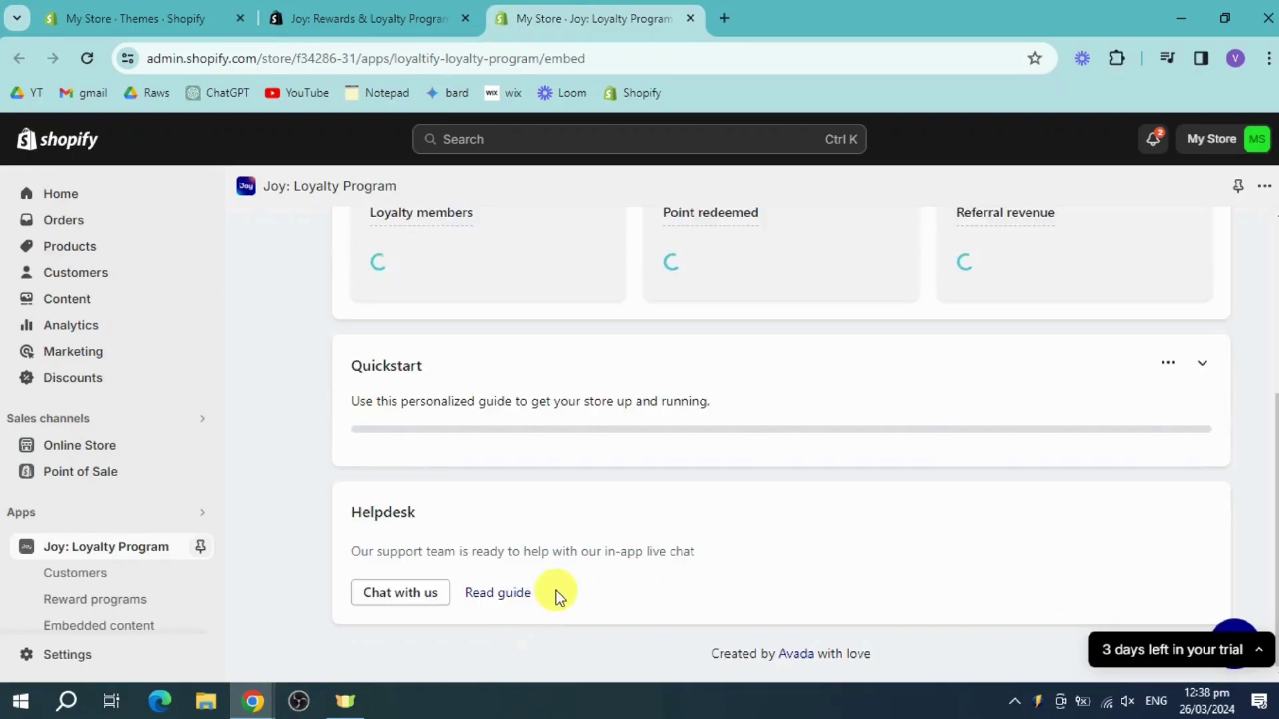
{"action": "scroll", "coordinate": [628, 477], "scroll_direction": "up", "scroll_amount": 3}
{"action": "scroll", "coordinate": [749, 439], "scroll_direction": "up", "scroll_amount": 4}
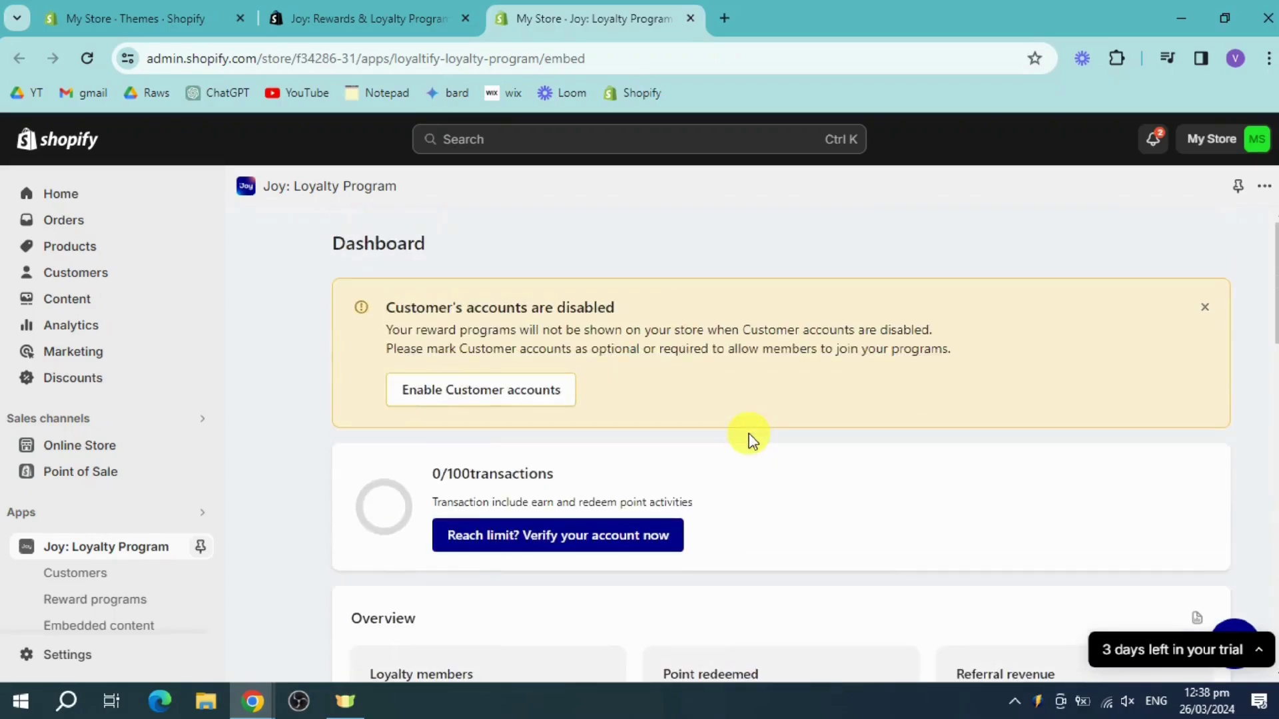
Enable customer accounts by showing the login link in the store header and at checkout, choose New customer accounts, and save.
{"action": "scroll", "coordinate": [859, 441], "scroll_direction": "down", "scroll_amount": 3}
{"action": "scroll", "coordinate": [905, 446], "scroll_direction": "up", "scroll_amount": 1}
{"action": "scroll", "coordinate": [906, 446], "scroll_direction": "up", "scroll_amount": 1}
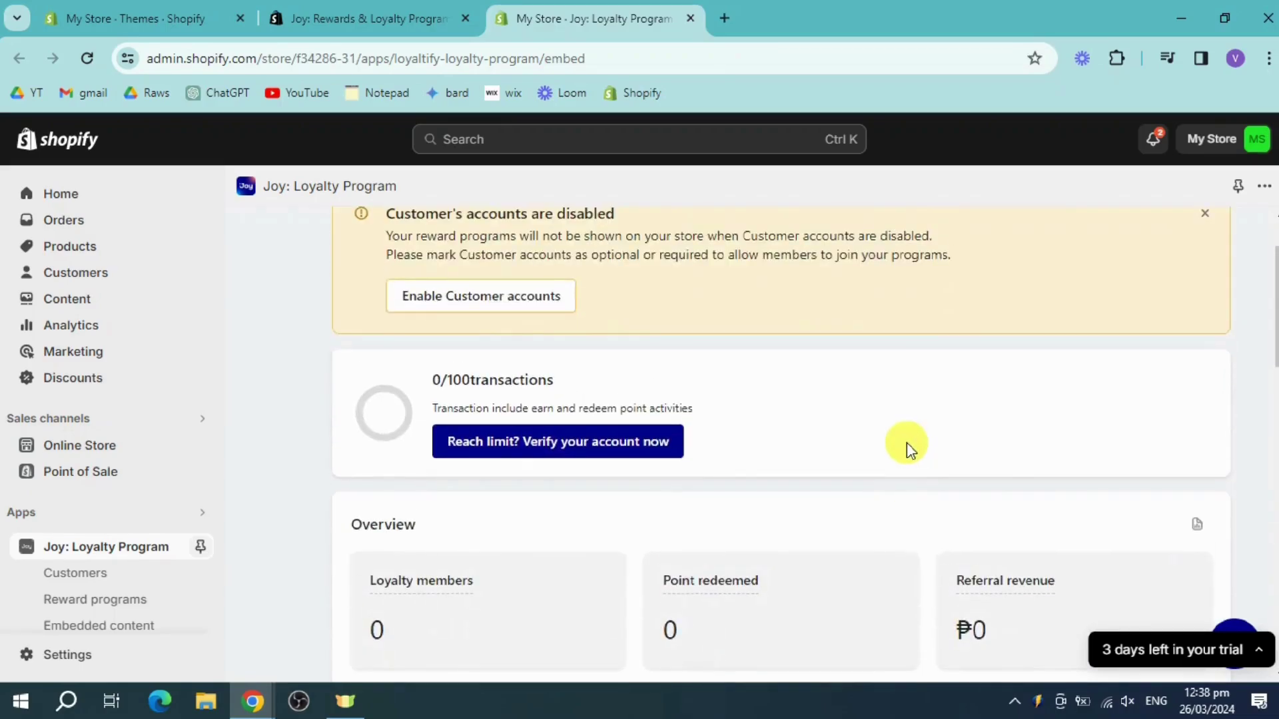
{"action": "scroll", "coordinate": [495, 299], "scroll_direction": "up", "scroll_amount": 2}
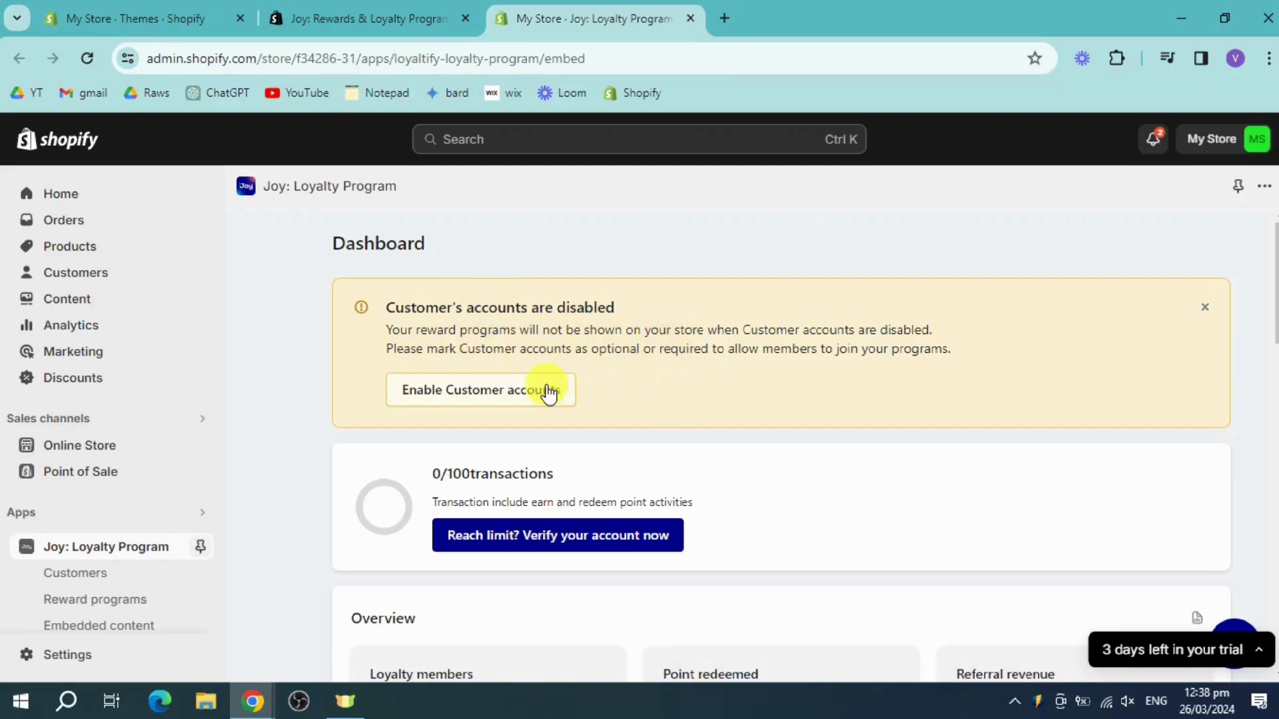
{"action": "left_click", "coordinate": [531, 407]}
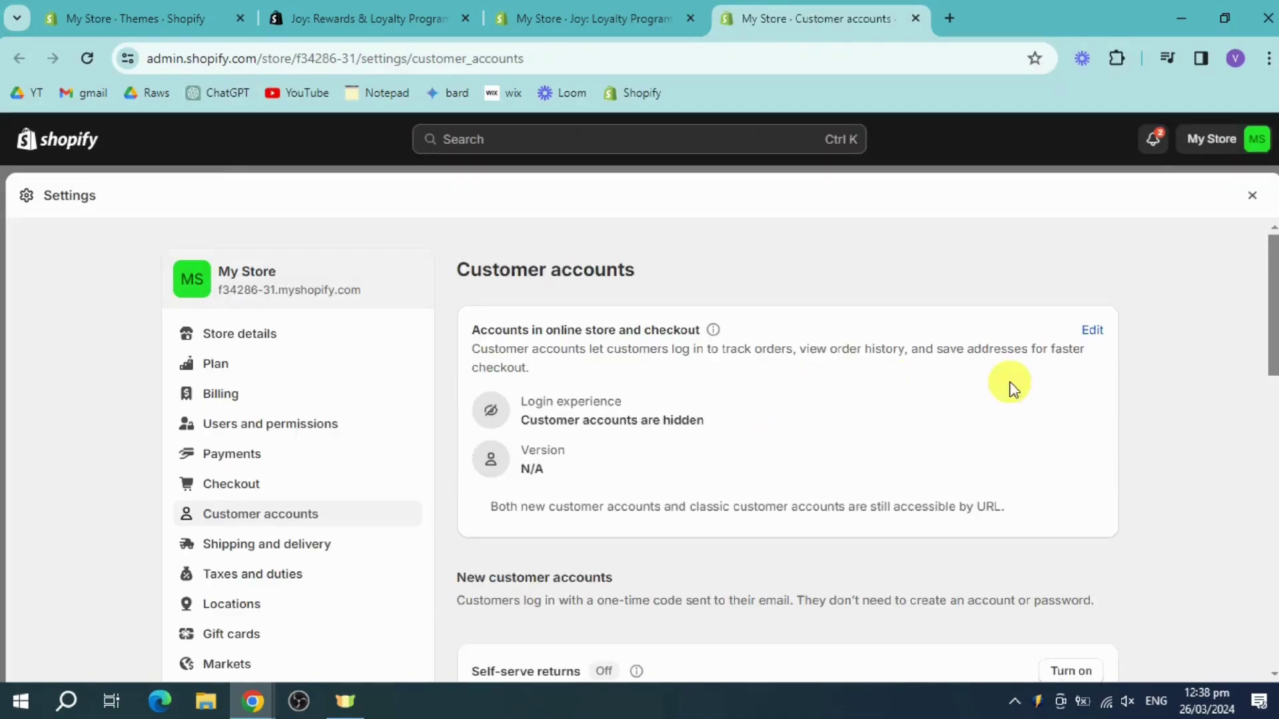
{"action": "left_click", "coordinate": [1092, 330]}
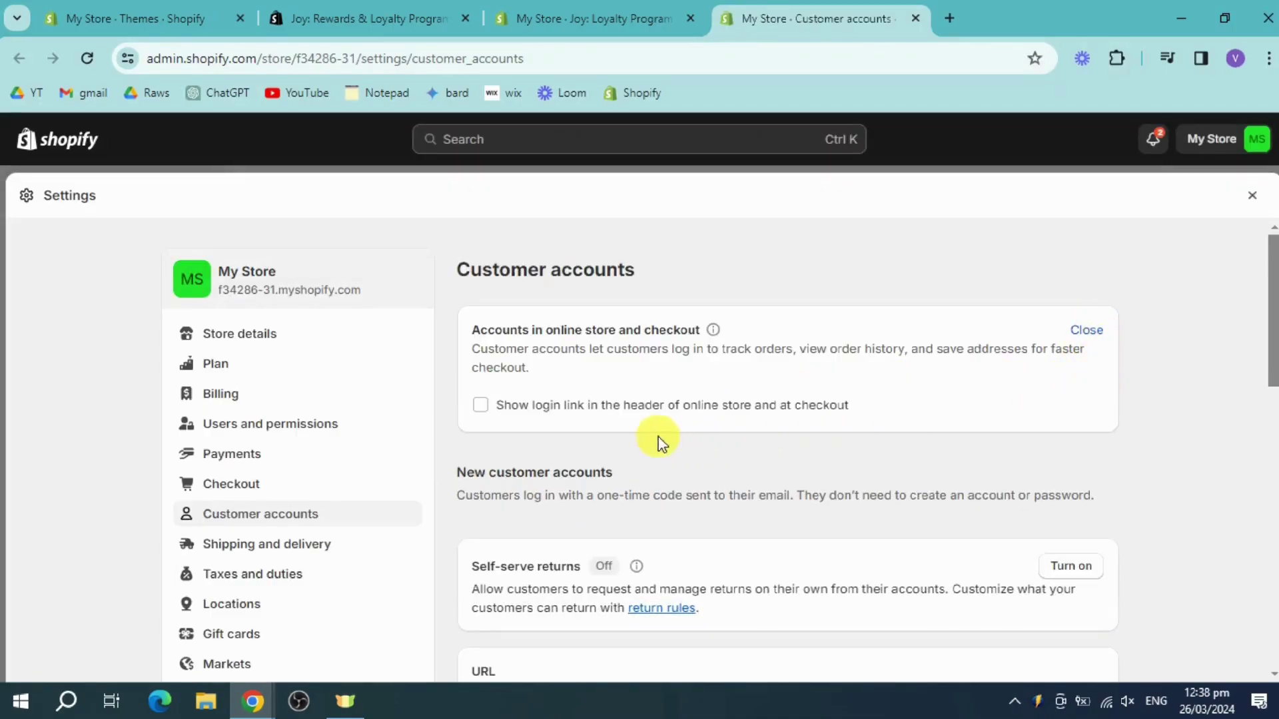
{"action": "left_click", "coordinate": [632, 413]}
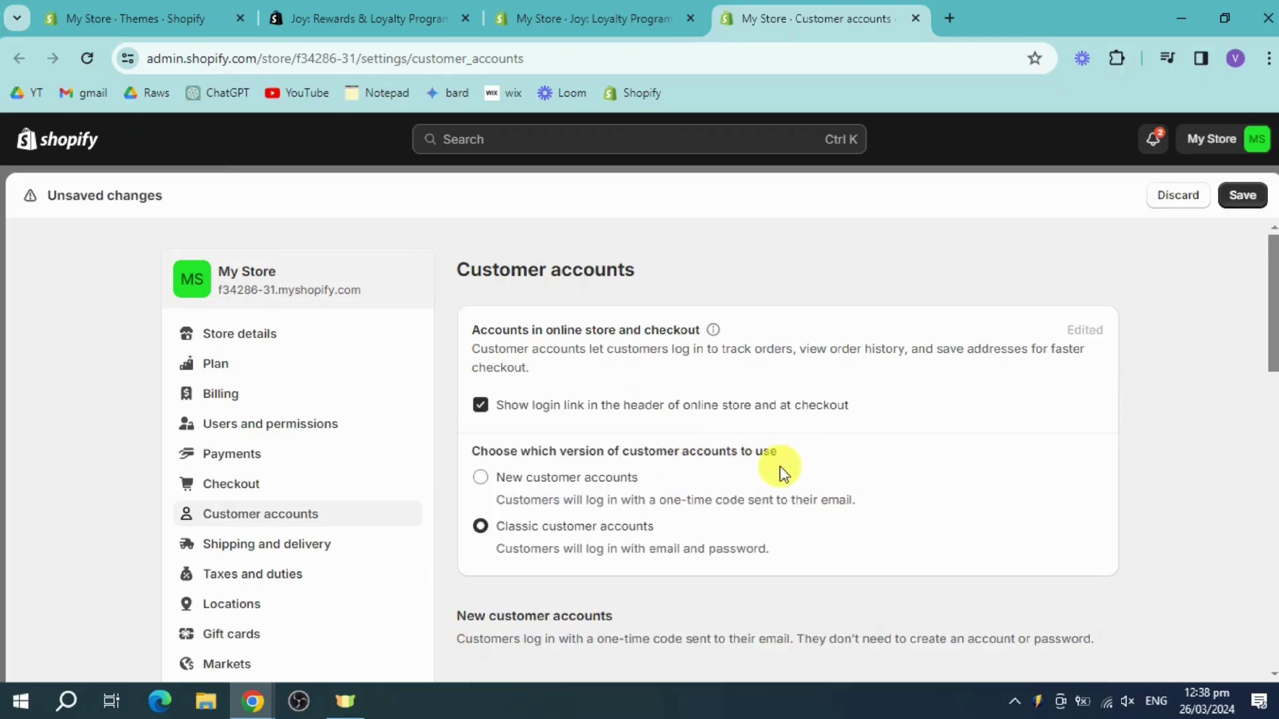
{"action": "left_click", "coordinate": [596, 492]}
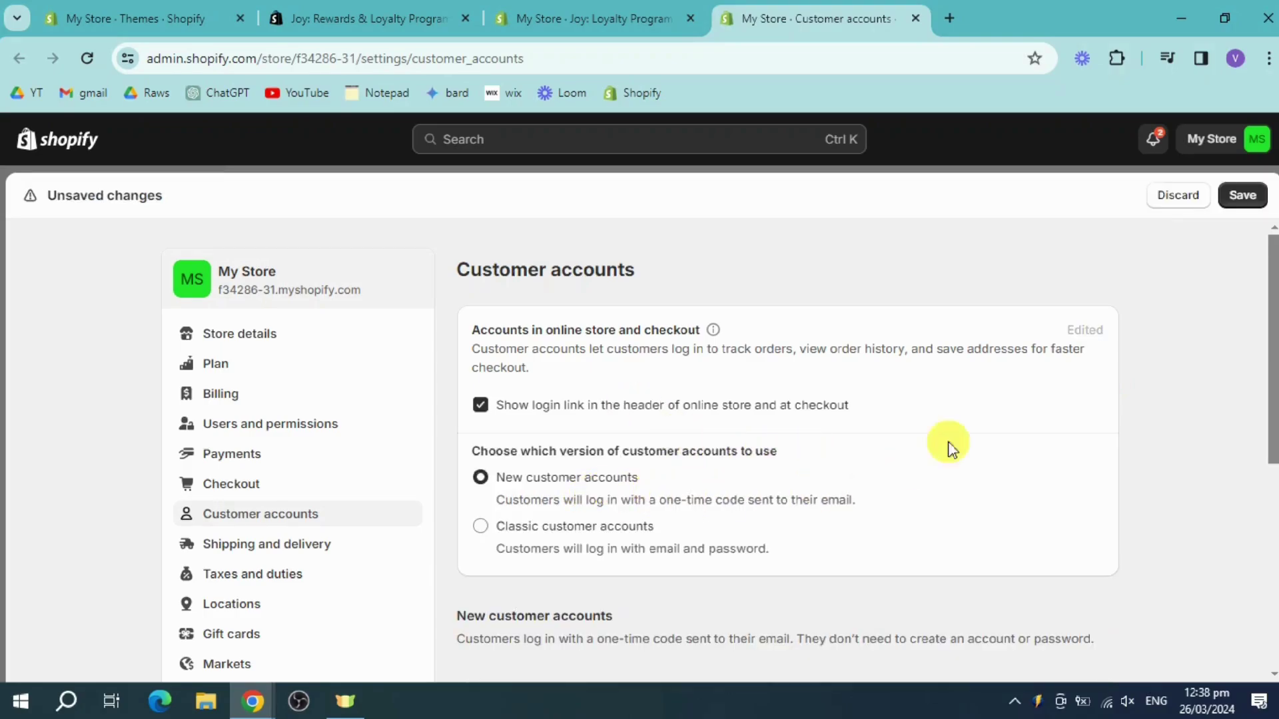
{"action": "left_click", "coordinate": [1242, 200]}
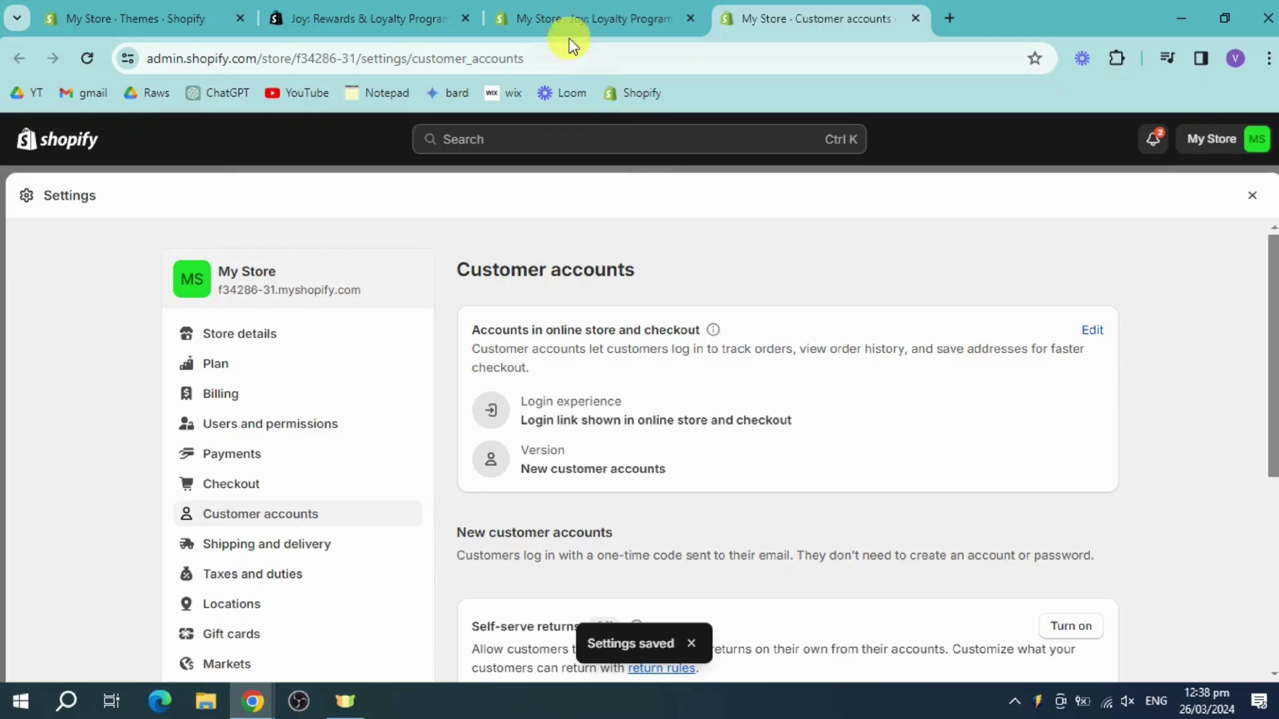
Activate the app from Joy's quickstart guide by enabling the Joy Loyalty - Widget app embed in the Dawn theme, and save.
{"action": "left_click", "coordinate": [590, 18]}
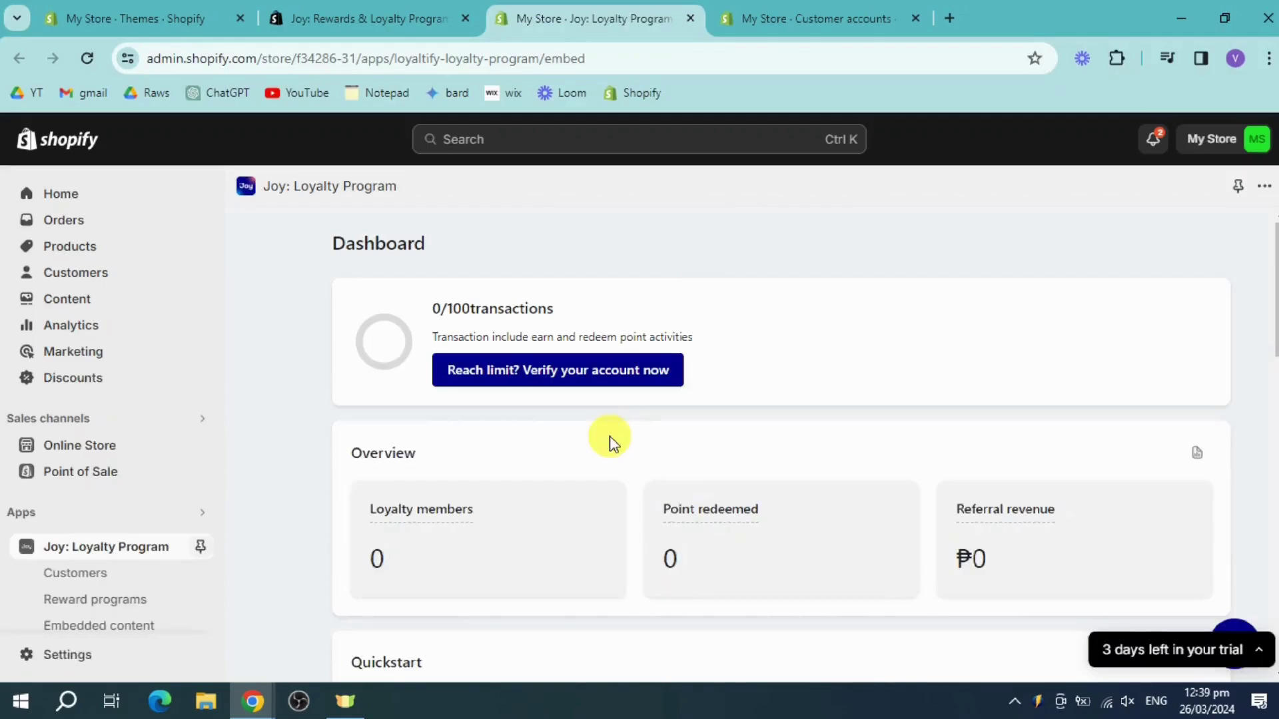
{"action": "scroll", "coordinate": [848, 488], "scroll_direction": "down", "scroll_amount": 6}
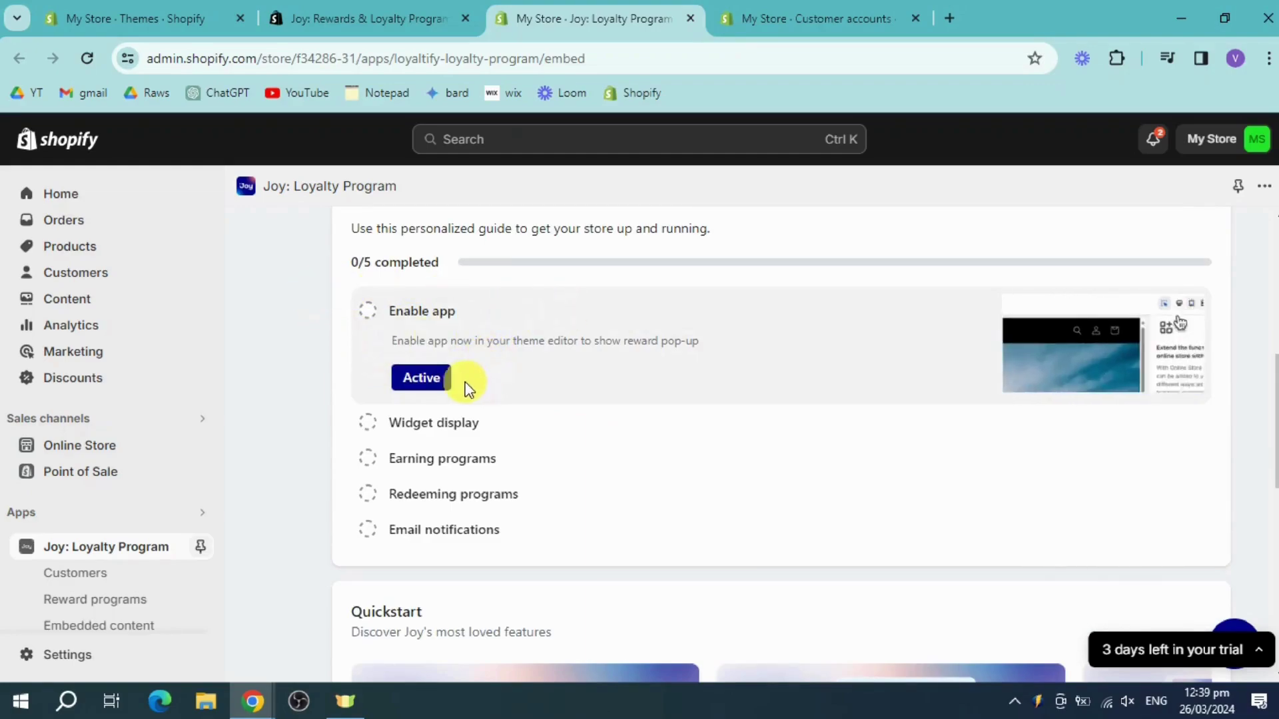
{"action": "left_click", "coordinate": [444, 383]}
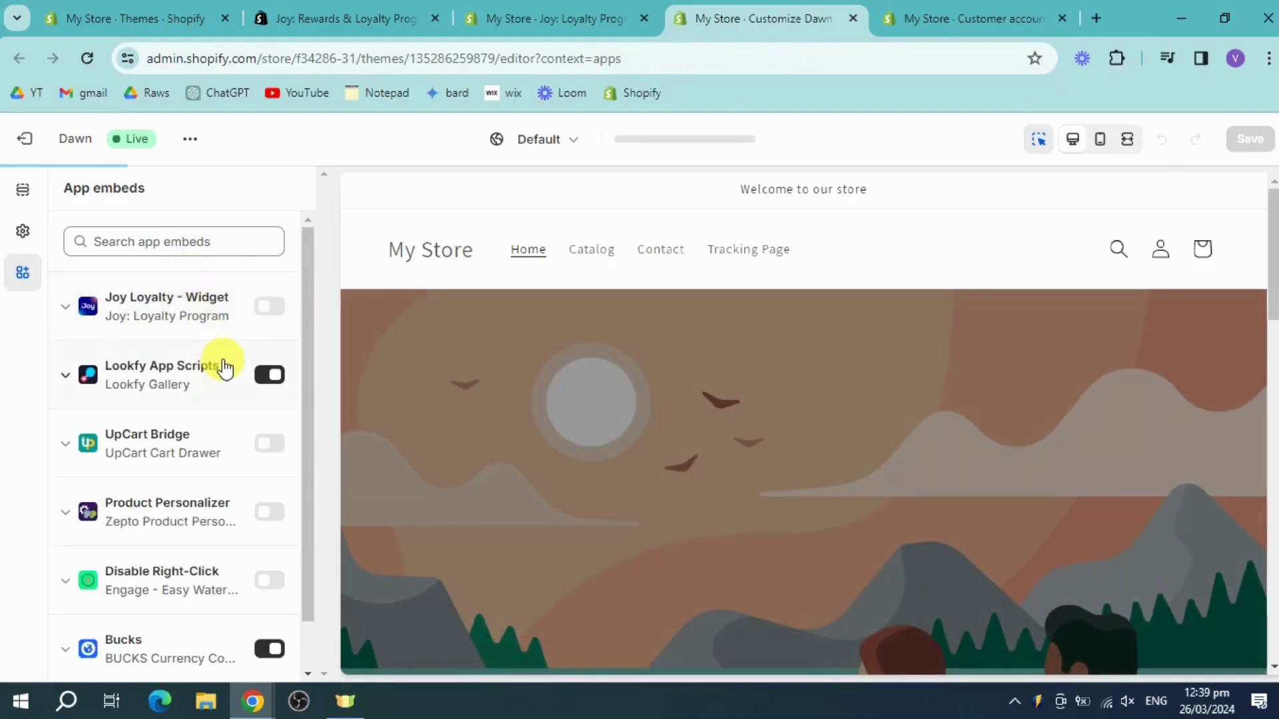
{"action": "left_click", "coordinate": [268, 310]}
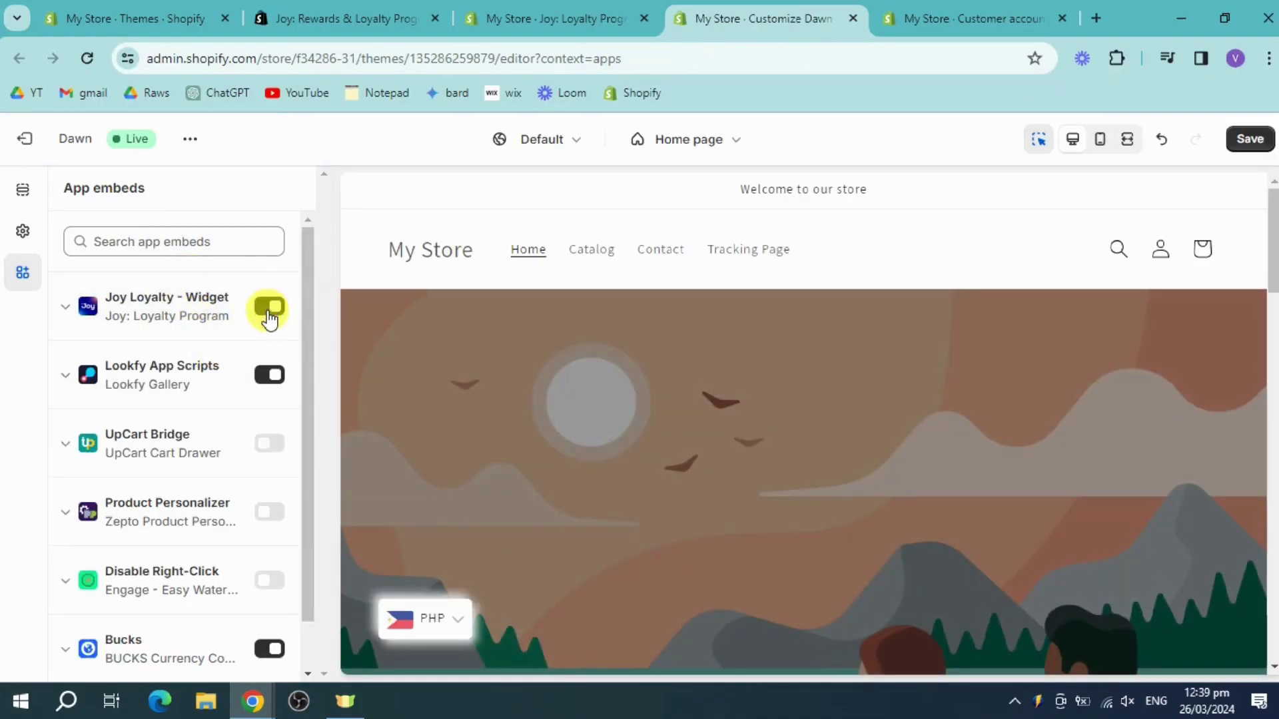
{"action": "left_click", "coordinate": [1247, 140]}
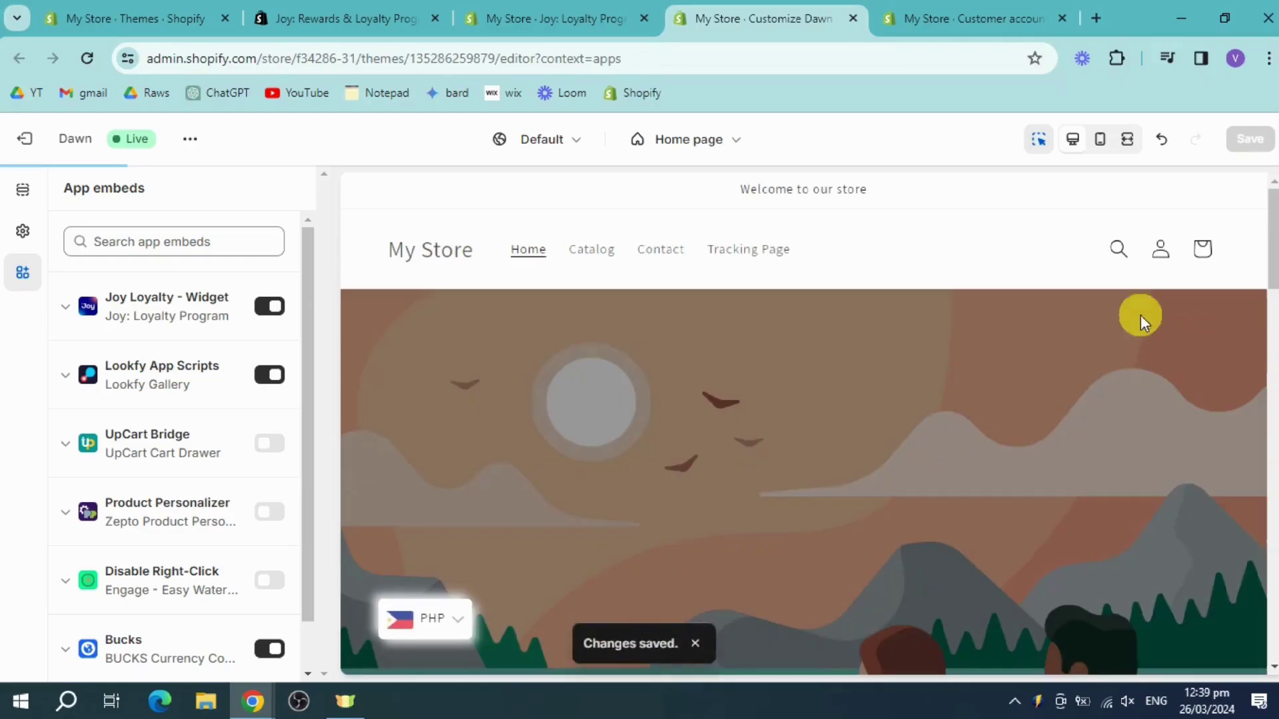
Go through the quickstart guide's Widget display setup, reviewing the widget design settings and the Branding page's options.
{"action": "left_click", "coordinate": [552, 18]}
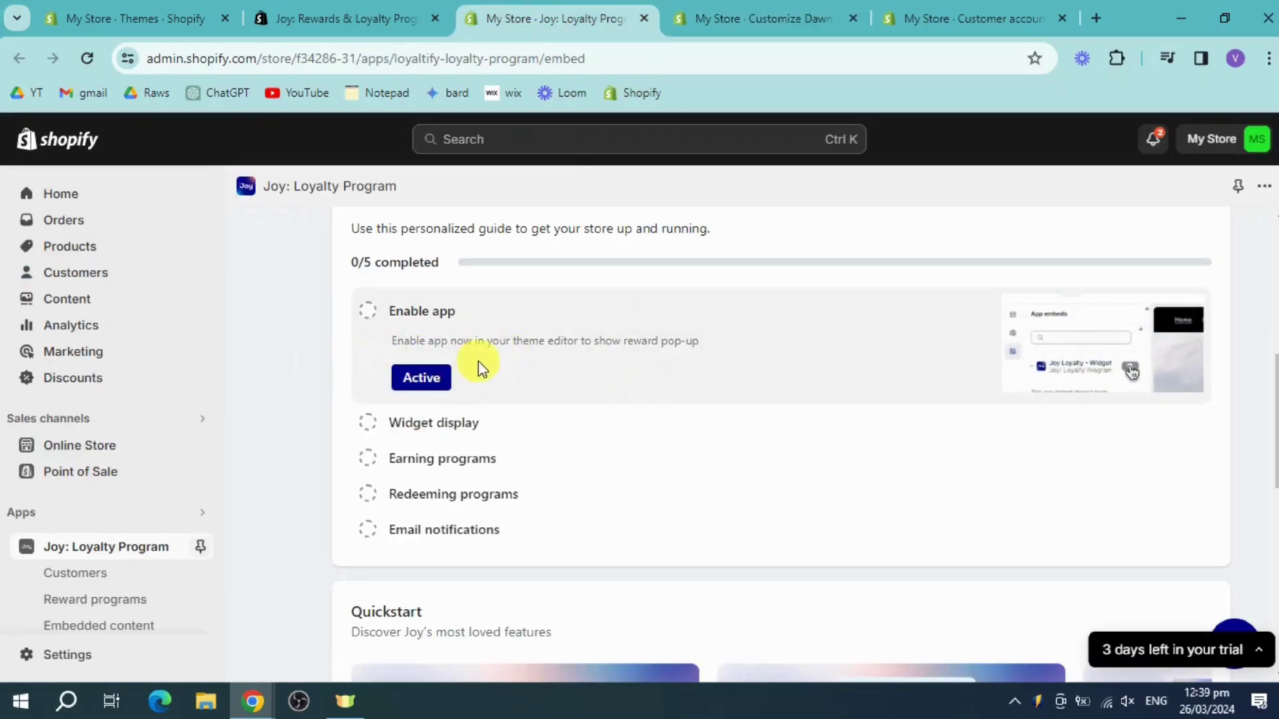
{"action": "left_click", "coordinate": [550, 424]}
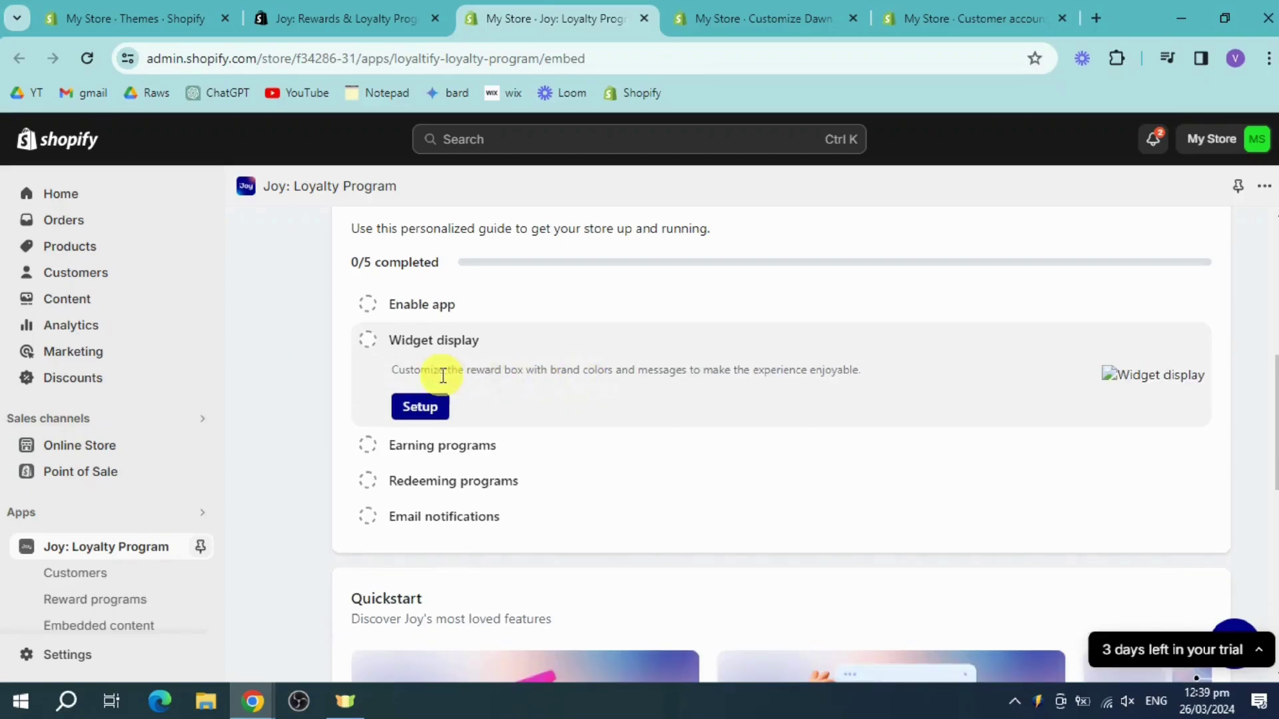
{"action": "left_click", "coordinate": [431, 414]}
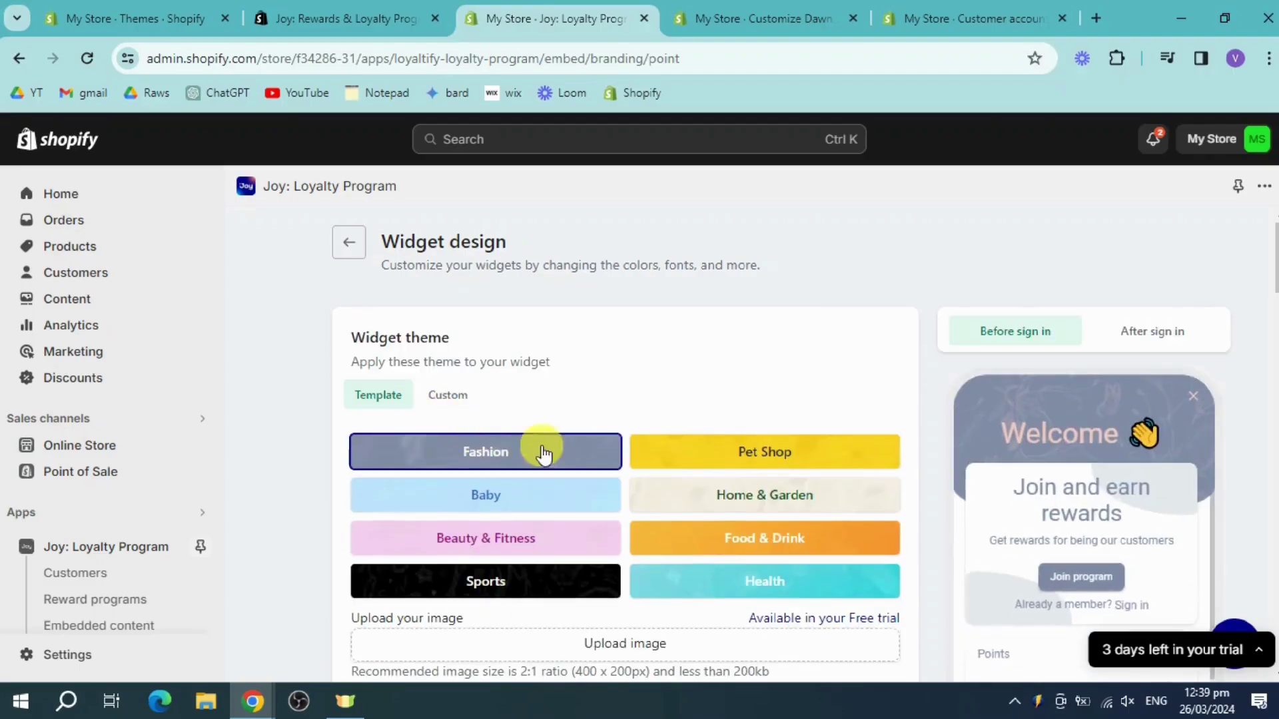
{"action": "scroll", "coordinate": [666, 451], "scroll_direction": "down", "scroll_amount": 3}
{"action": "scroll", "coordinate": [862, 446], "scroll_direction": "down", "scroll_amount": 4}
{"action": "scroll", "coordinate": [730, 457], "scroll_direction": "up", "scroll_amount": 4}
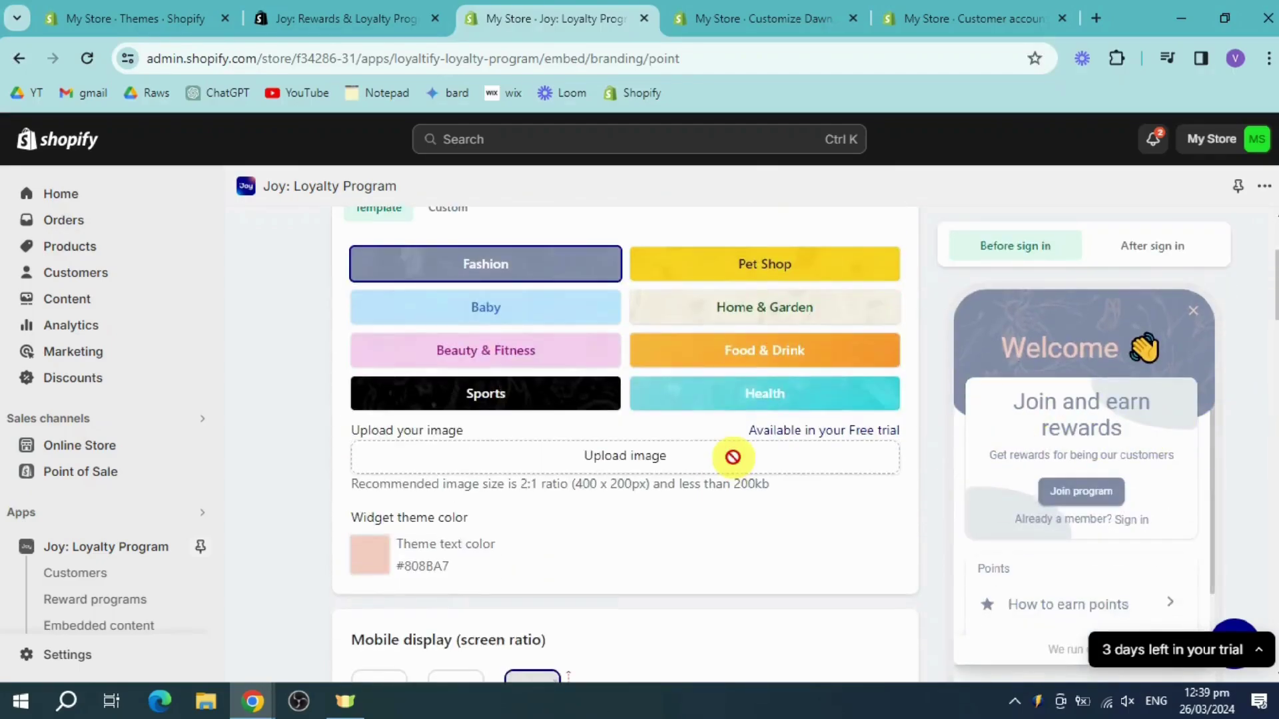
{"action": "scroll", "coordinate": [737, 457], "scroll_direction": "down", "scroll_amount": 8}
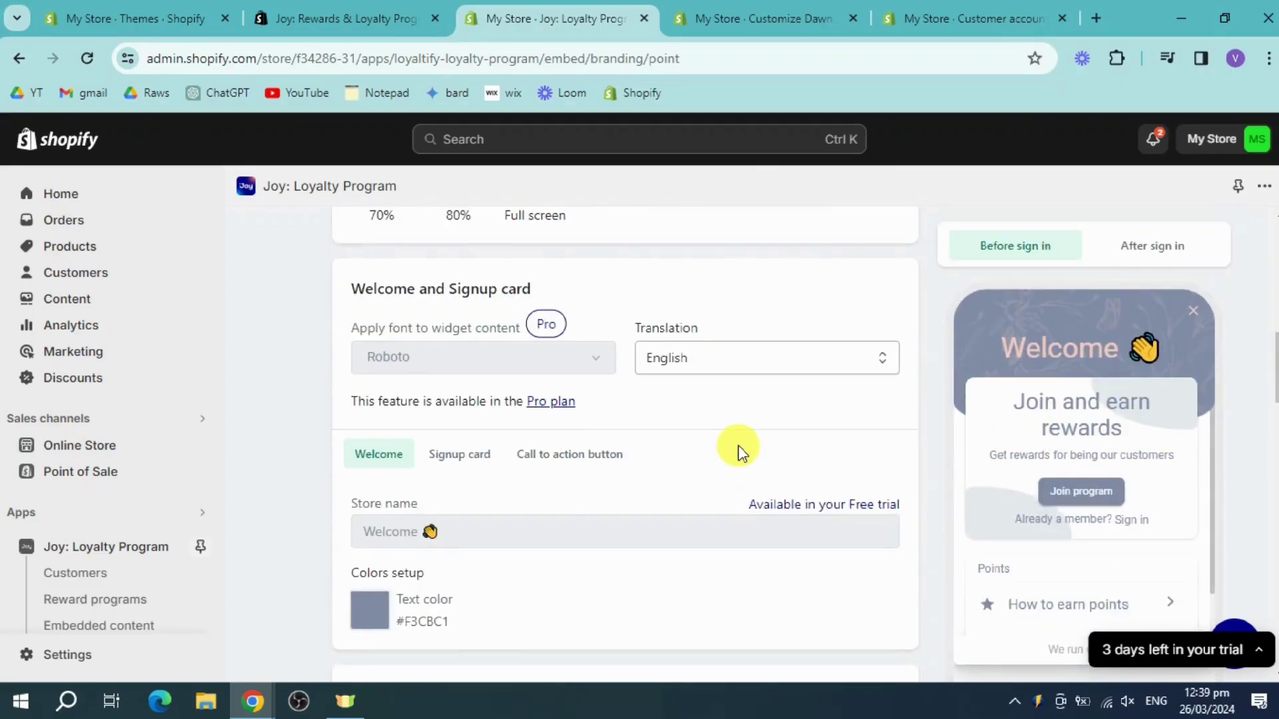
{"action": "scroll", "coordinate": [738, 445], "scroll_direction": "up", "scroll_amount": 10}
{"action": "left_click", "coordinate": [364, 248]}
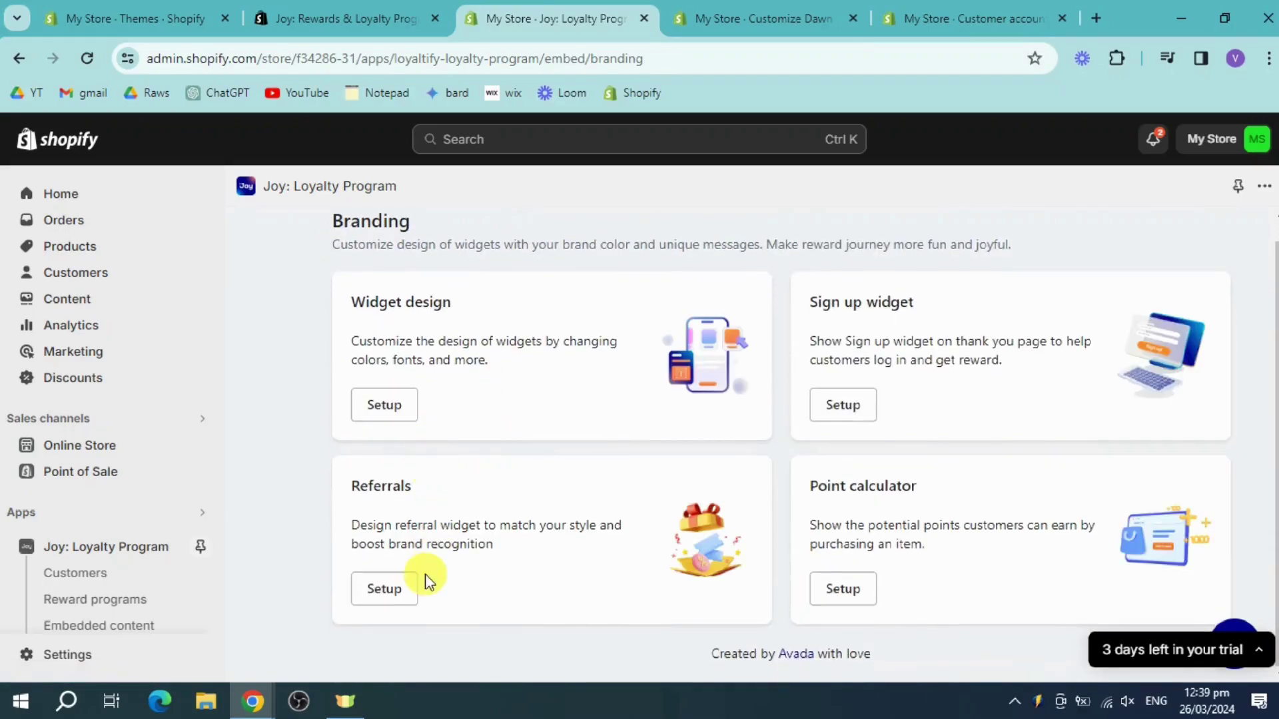
{"action": "scroll", "coordinate": [653, 513], "scroll_direction": "up", "scroll_amount": 1}
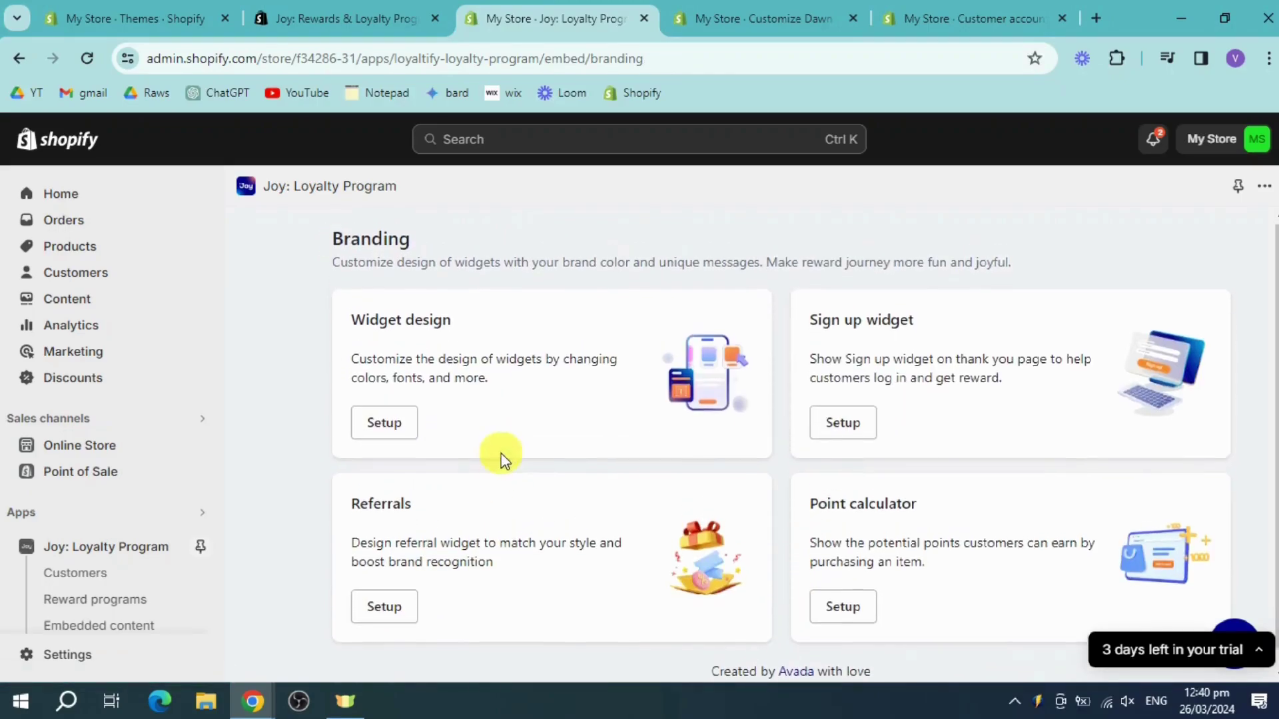
{"action": "scroll", "coordinate": [186, 526], "scroll_direction": "down", "scroll_amount": 2}
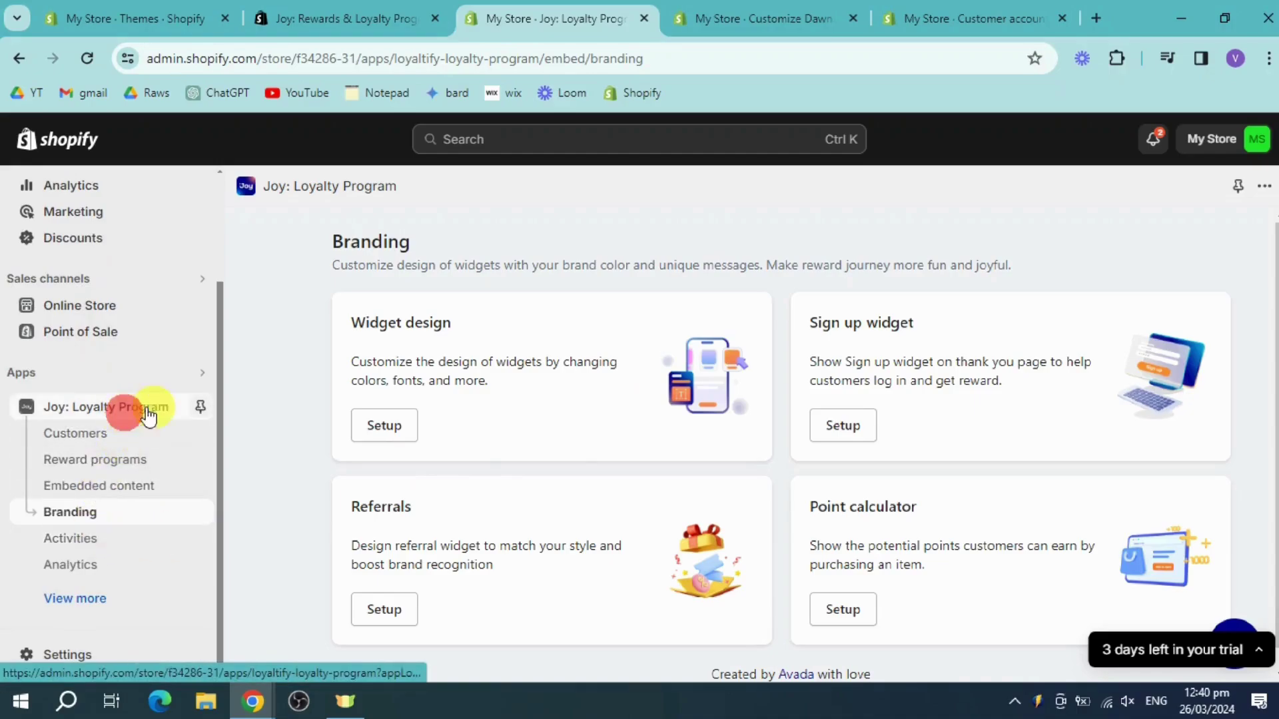
From the quickstart guide's Earning programs setup, turn on the Place Order program for earning points and save.
{"action": "left_click", "coordinate": [160, 406]}
{"action": "scroll", "coordinate": [630, 485], "scroll_direction": "down", "scroll_amount": 5}
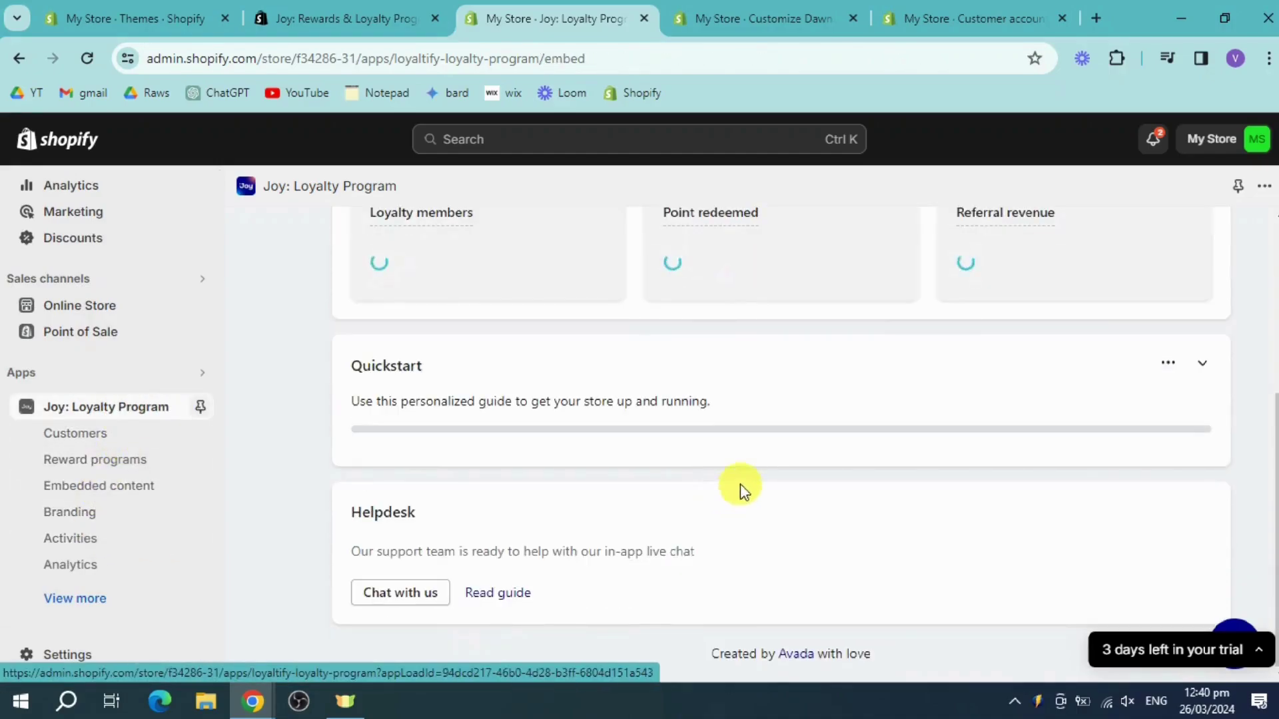
{"action": "scroll", "coordinate": [890, 513], "scroll_direction": "down", "scroll_amount": 5}
{"action": "scroll", "coordinate": [793, 500], "scroll_direction": "up", "scroll_amount": 8}
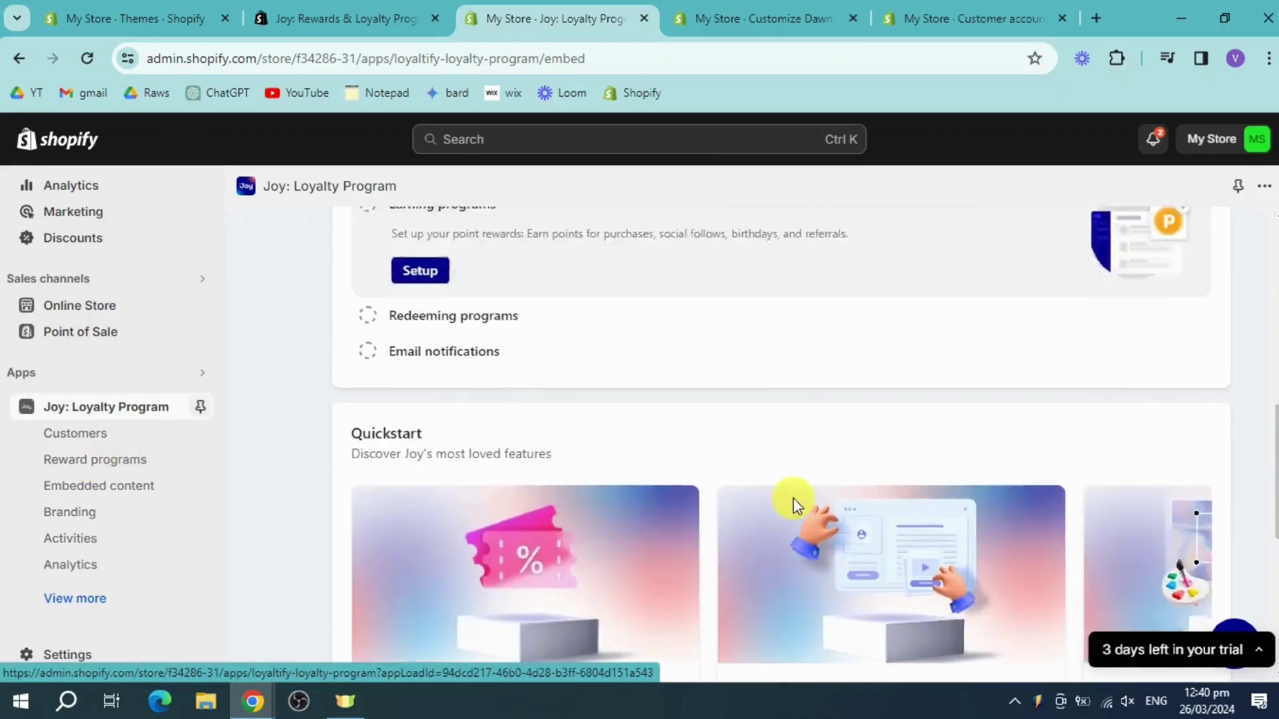
{"action": "scroll", "coordinate": [430, 492], "scroll_direction": "down", "scroll_amount": 3}
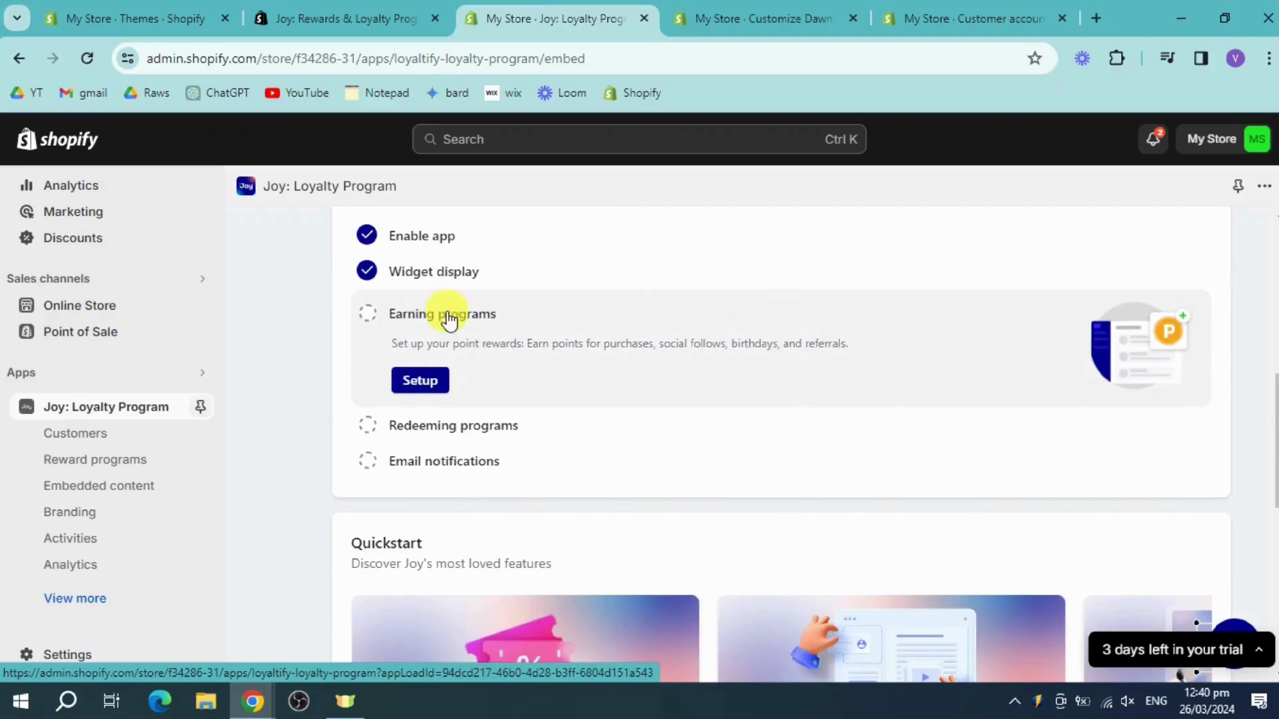
{"action": "left_click", "coordinate": [438, 383]}
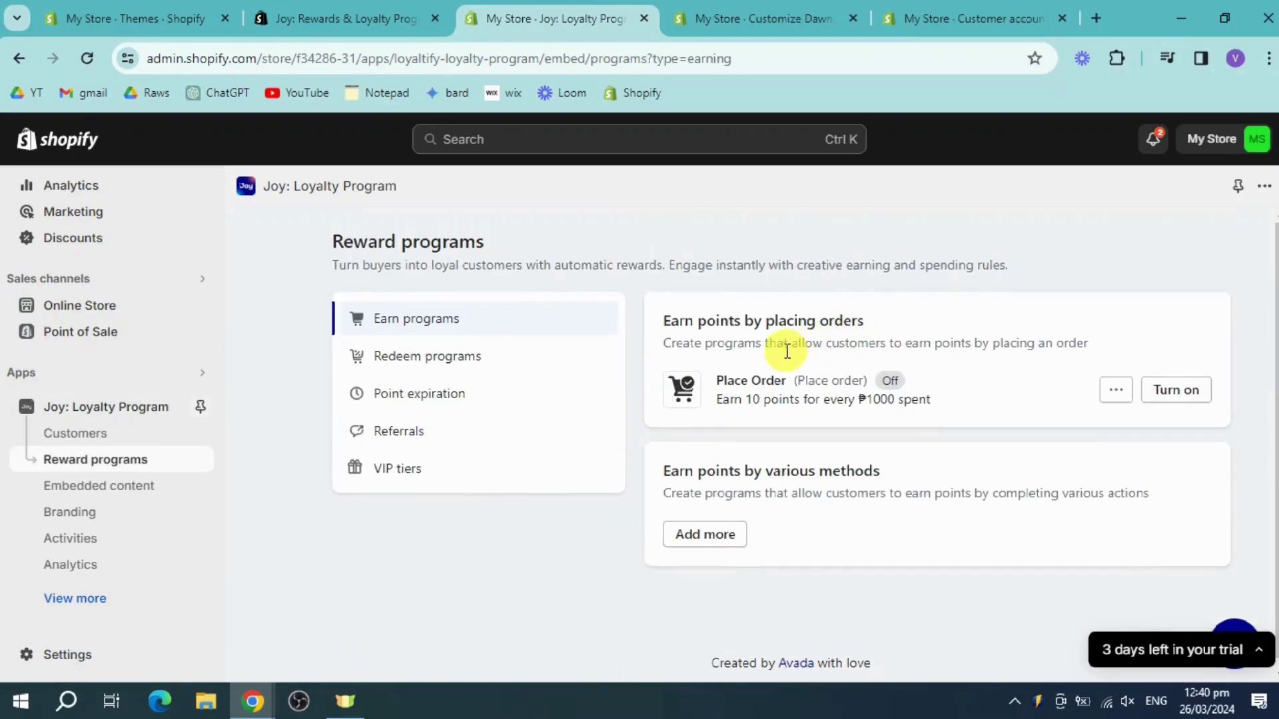
{"action": "left_click", "coordinate": [1194, 393]}
{"action": "left_click", "coordinate": [1213, 234]}
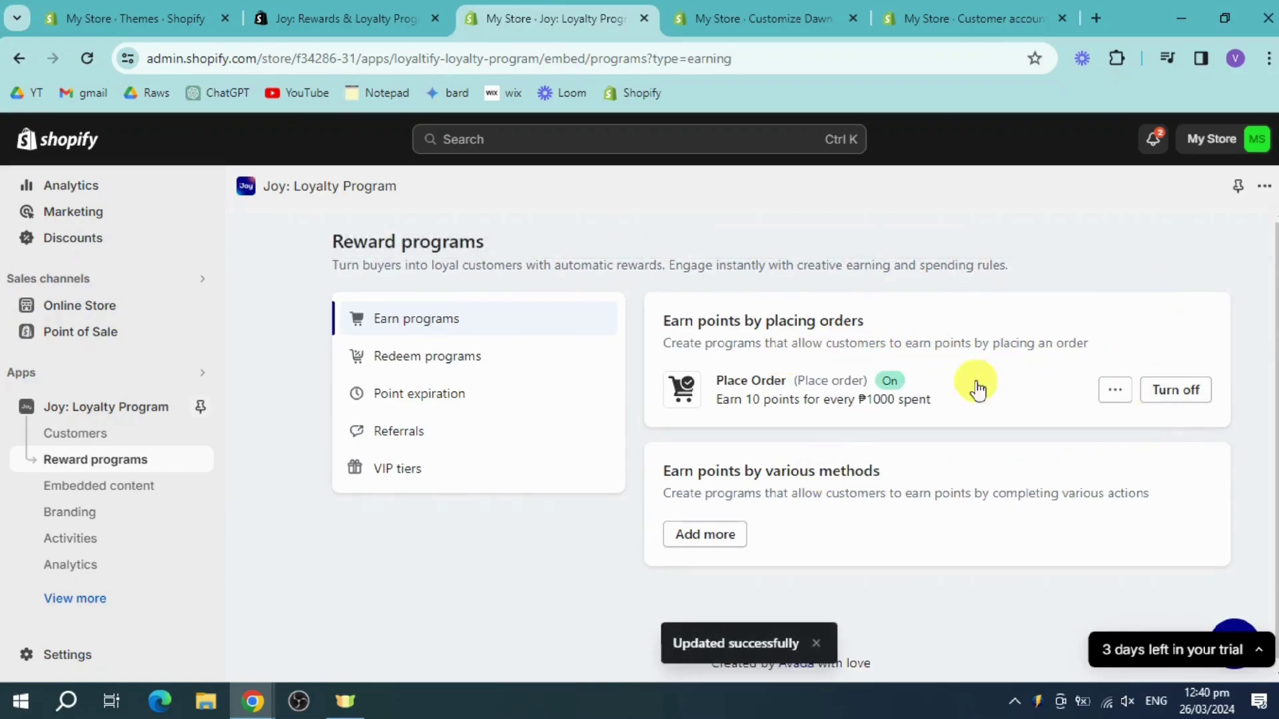
From the quickstart guide's Redeeming programs setup, turn on the discount percentage reward and save.
{"action": "left_click", "coordinate": [94, 410]}
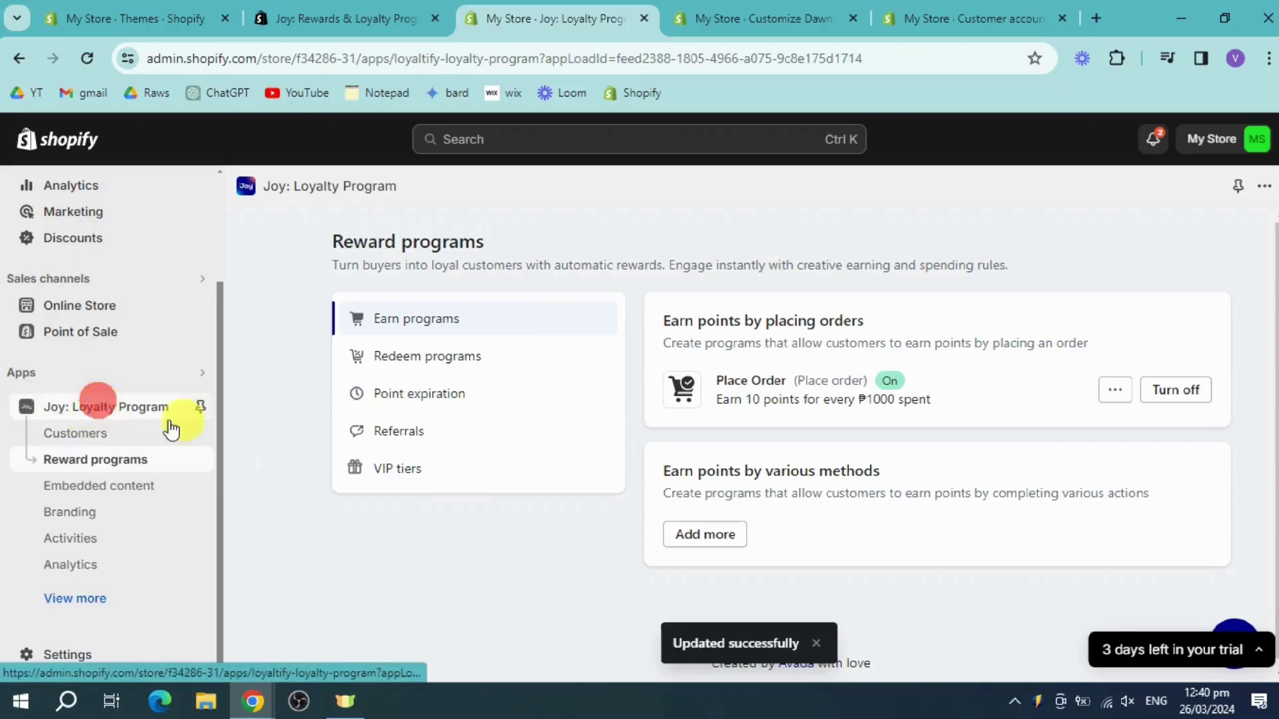
{"action": "scroll", "coordinate": [800, 471], "scroll_direction": "down", "scroll_amount": 3}
{"action": "scroll", "coordinate": [867, 473], "scroll_direction": "down", "scroll_amount": 2}
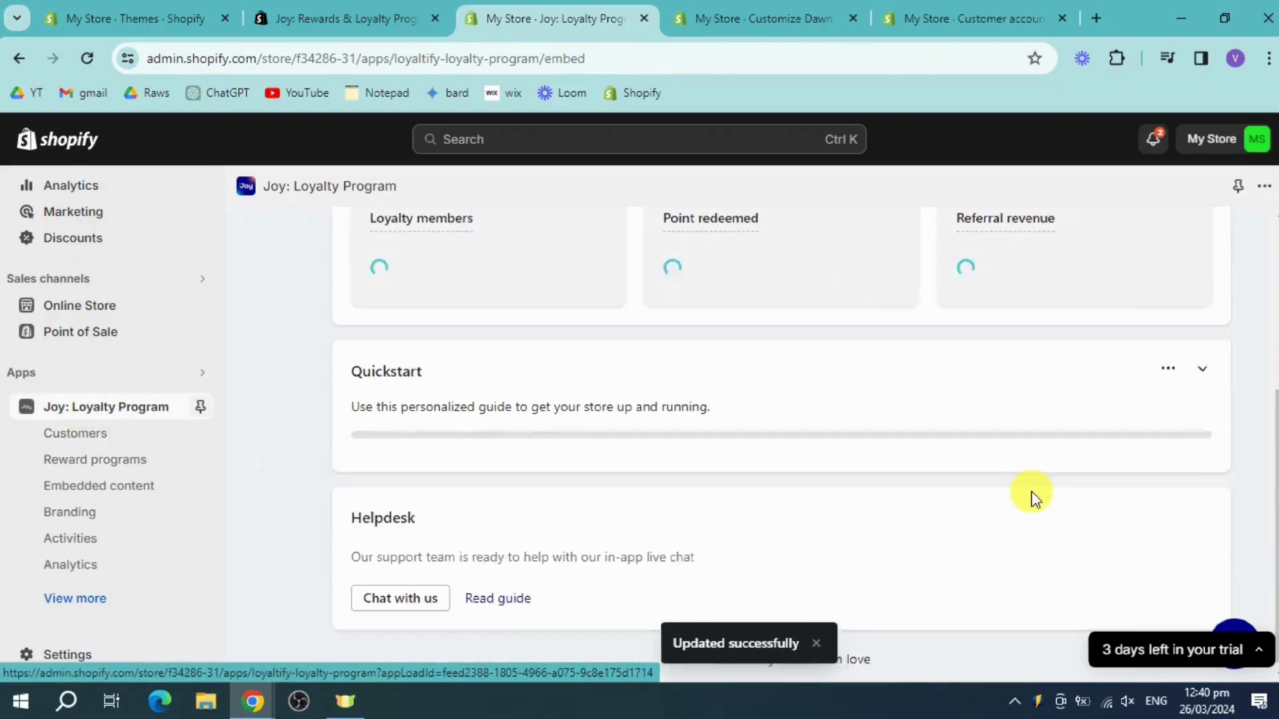
{"action": "scroll", "coordinate": [1033, 497], "scroll_direction": "down", "scroll_amount": 4}
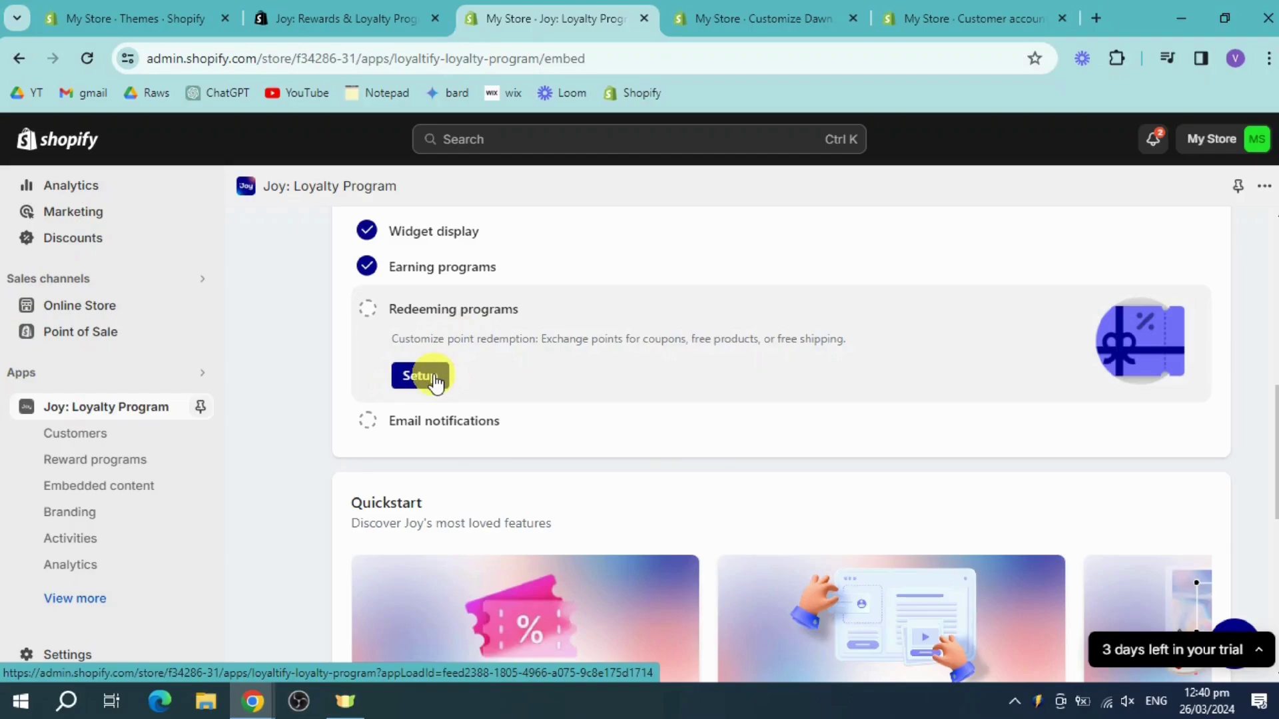
{"action": "left_click", "coordinate": [433, 377]}
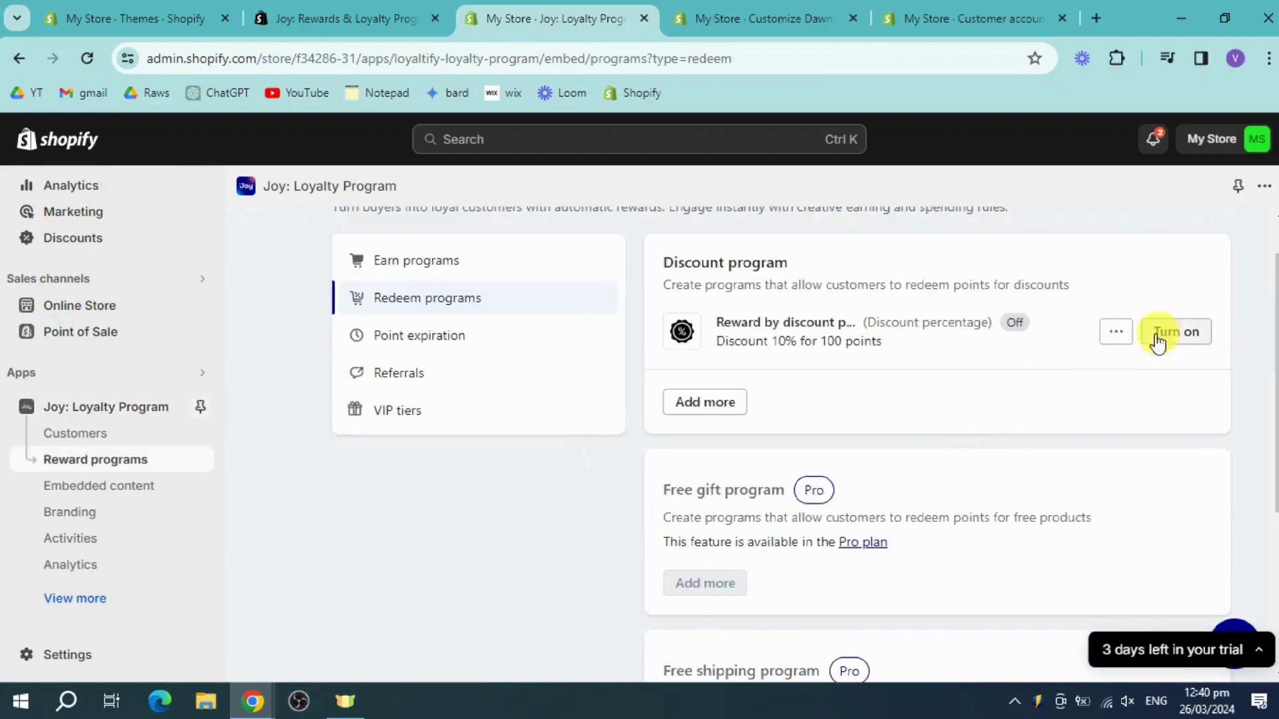
{"action": "left_click", "coordinate": [1159, 336]}
{"action": "left_click", "coordinate": [1213, 234]}
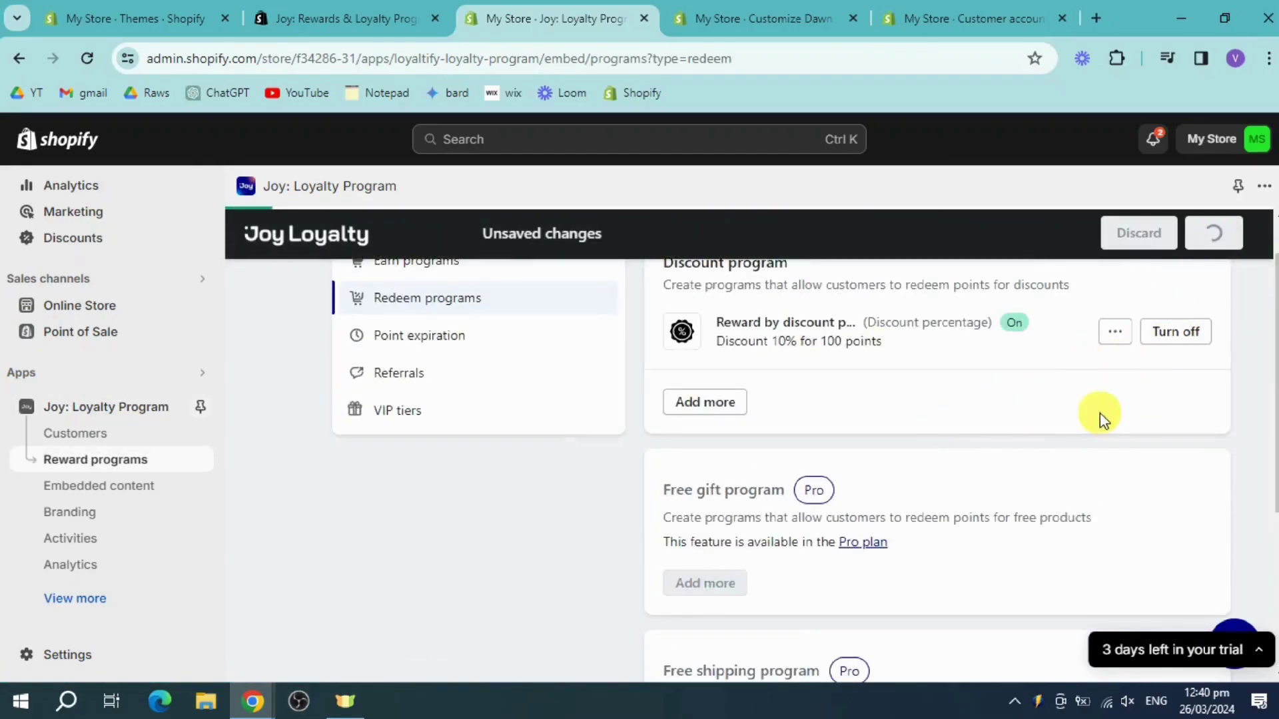
{"action": "scroll", "coordinate": [901, 388], "scroll_direction": "up", "scroll_amount": 2}
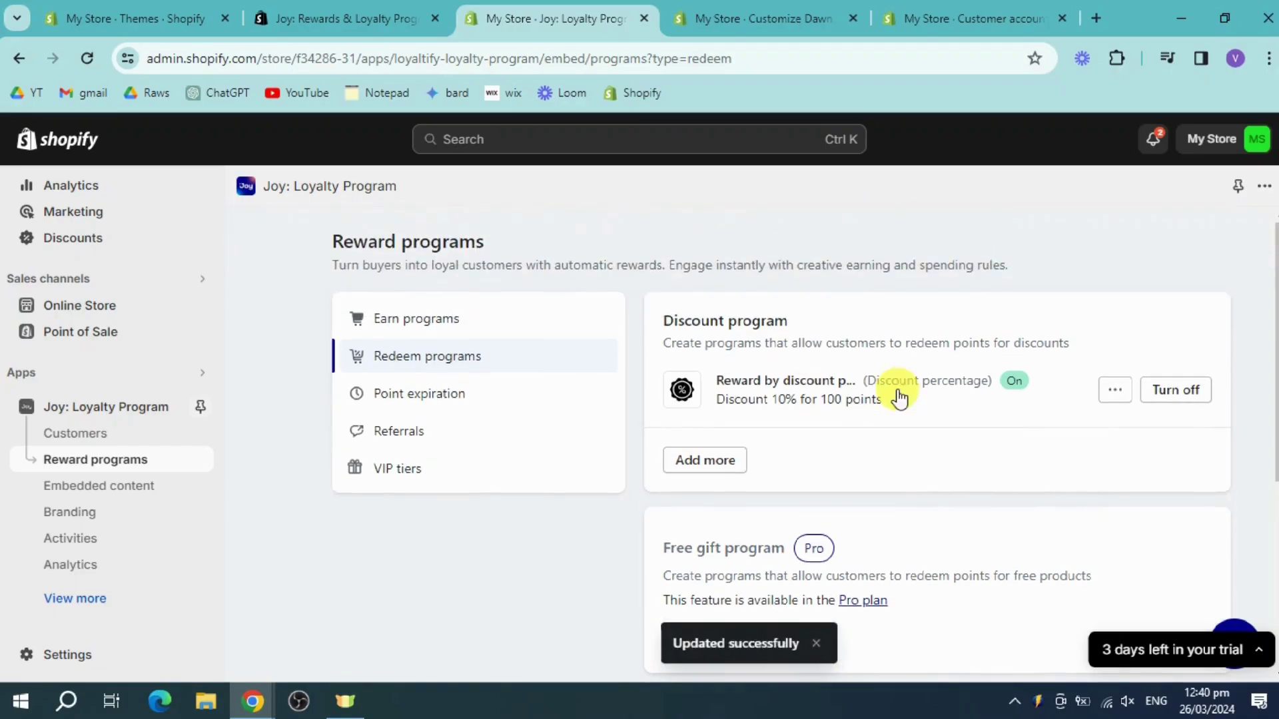
From the quickstart guide's Email notifications setup, turn on the reward program's Earn points and Pos point redemption notifications.
{"action": "left_click", "coordinate": [128, 412]}
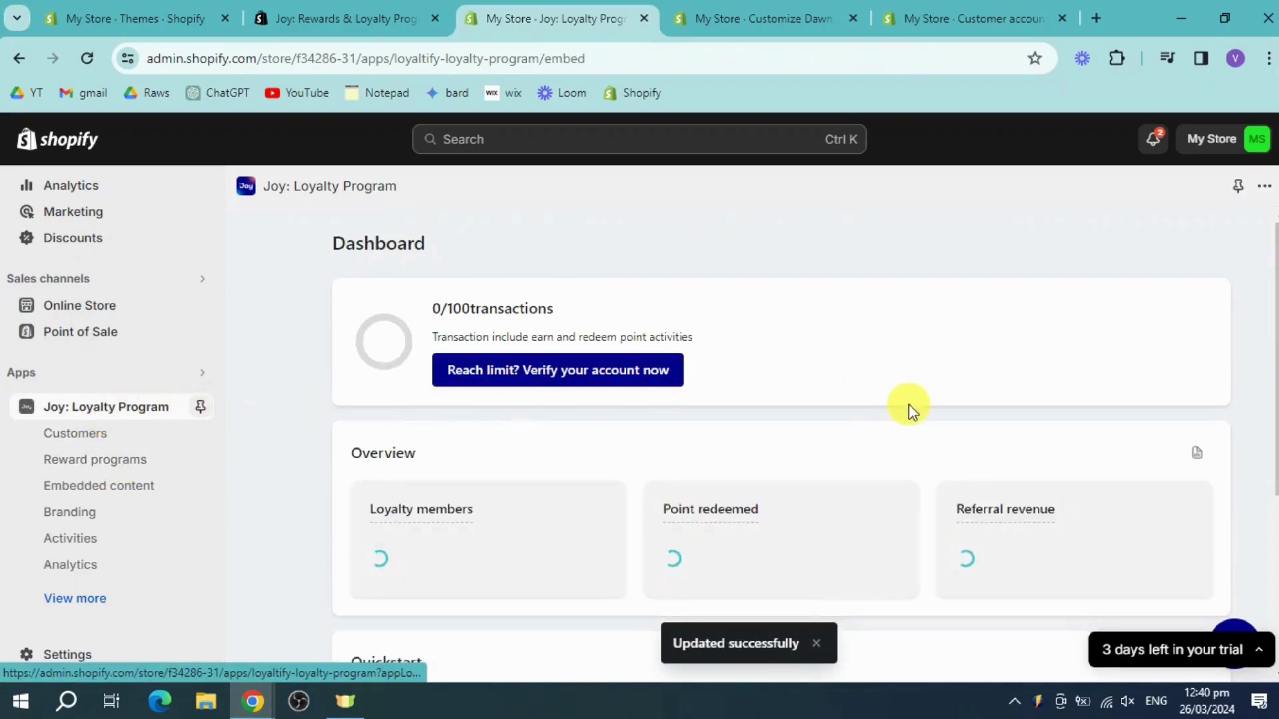
{"action": "scroll", "coordinate": [906, 409], "scroll_direction": "down", "scroll_amount": 1}
{"action": "scroll", "coordinate": [642, 485], "scroll_direction": "down", "scroll_amount": 5}
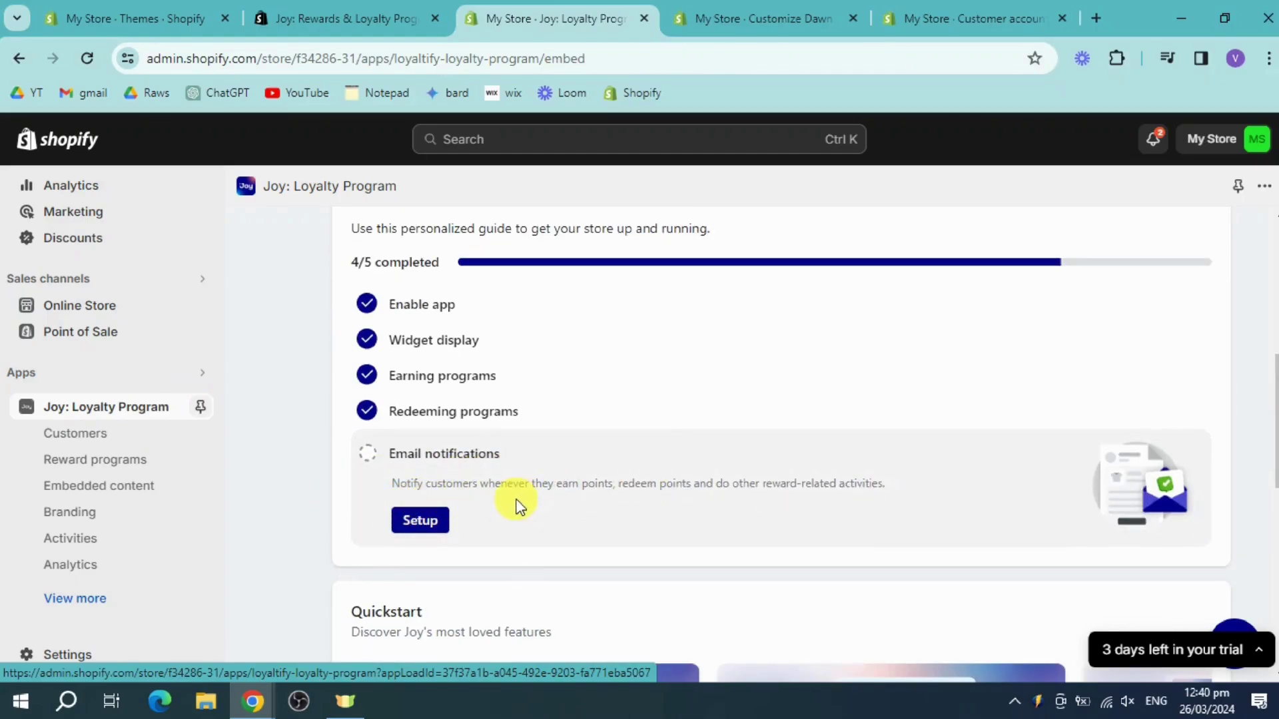
{"action": "left_click", "coordinate": [421, 520]}
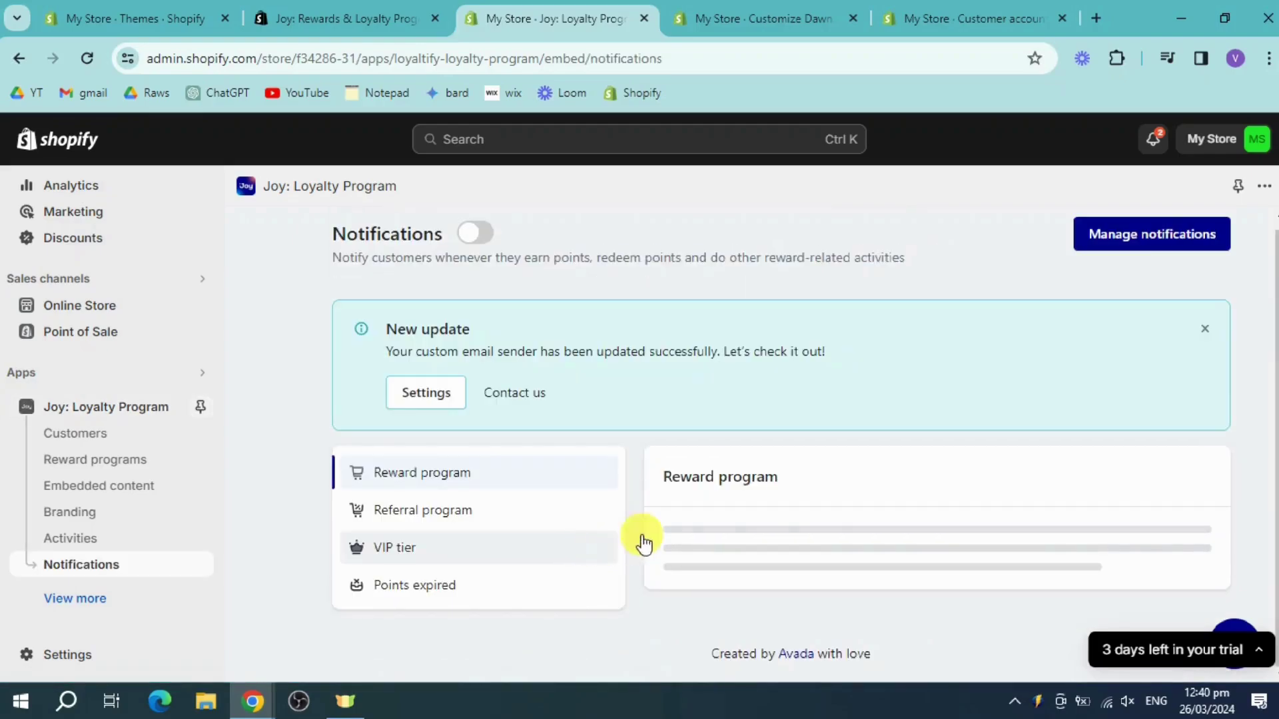
{"action": "scroll", "coordinate": [1132, 419], "scroll_direction": "down", "scroll_amount": 3}
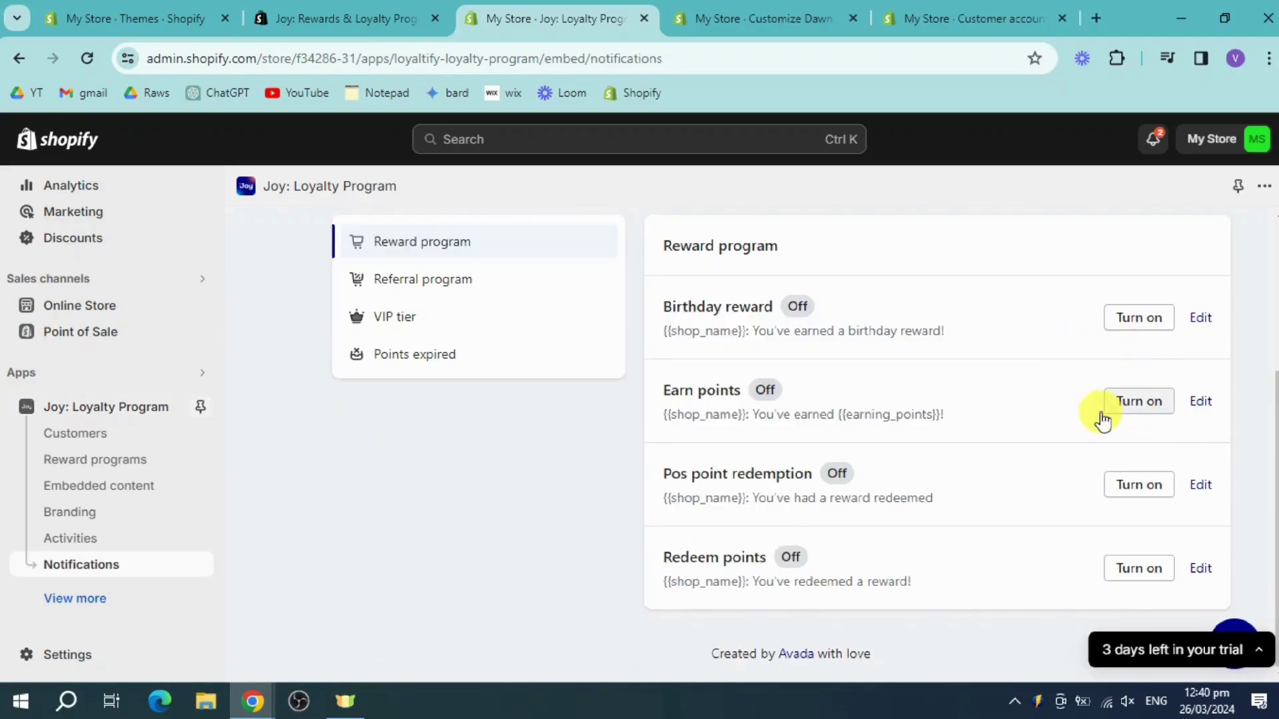
{"action": "left_click", "coordinate": [1124, 400]}
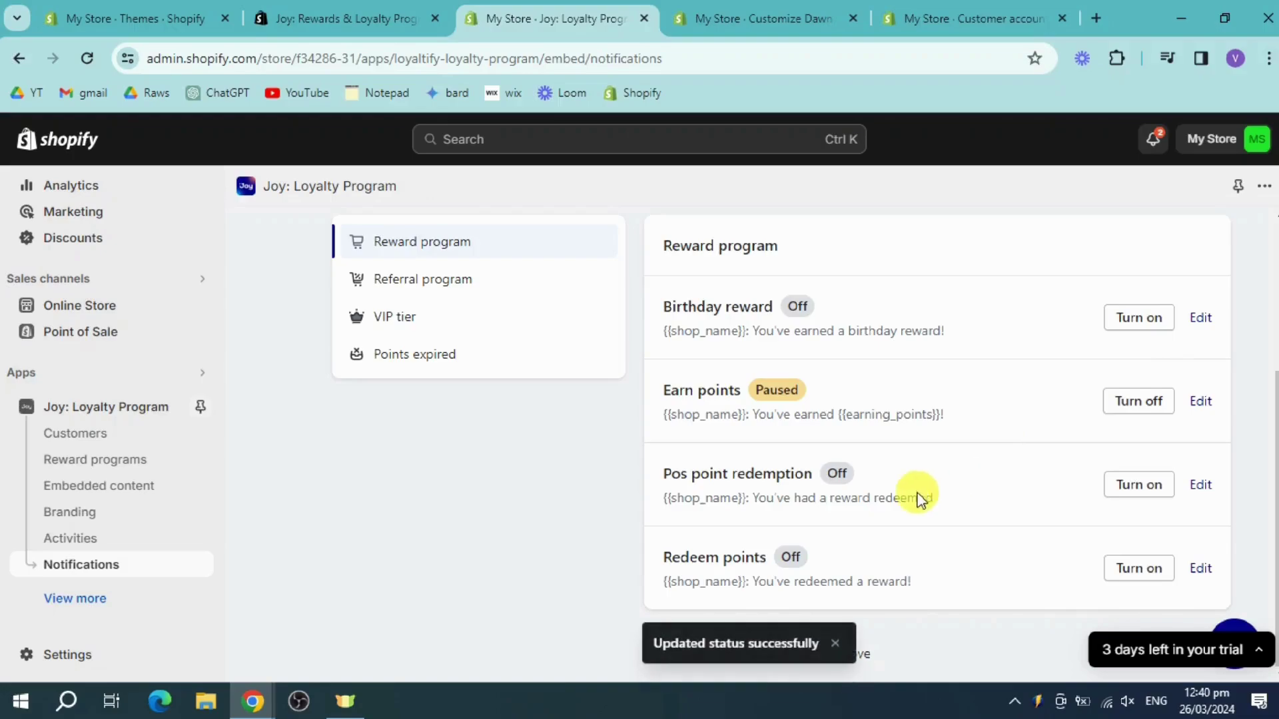
{"action": "left_click", "coordinate": [1157, 489]}
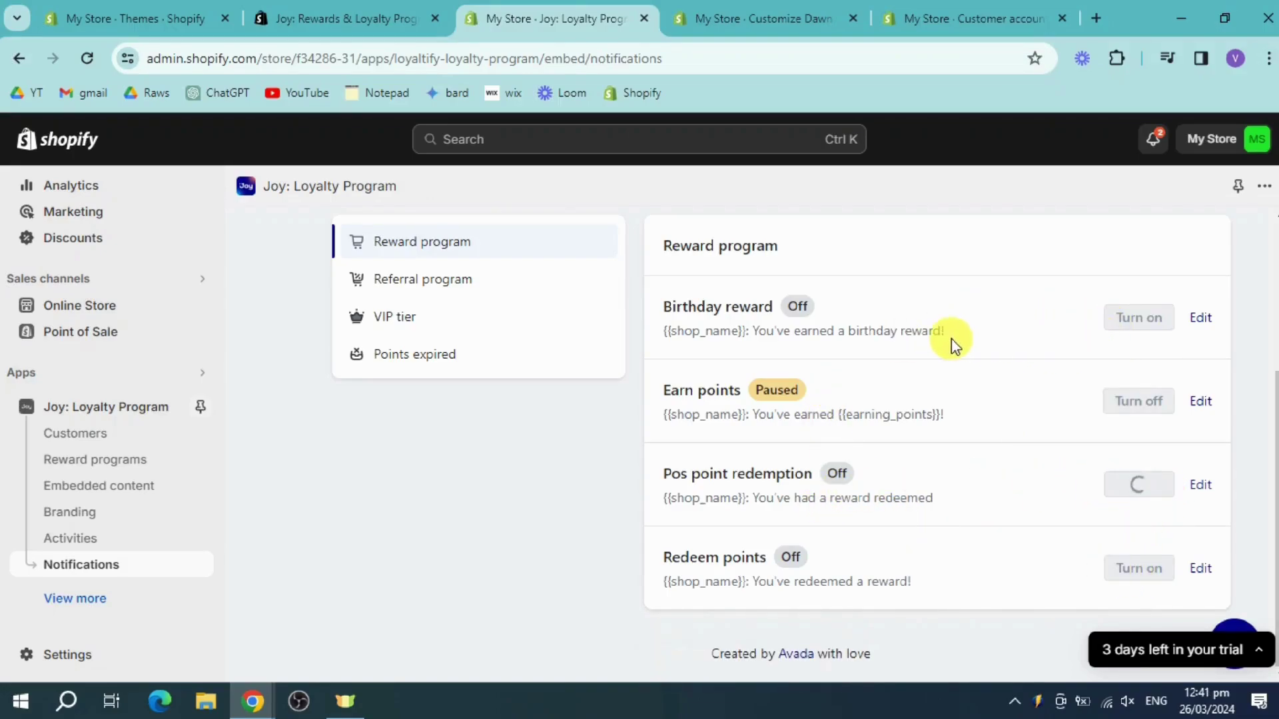
{"action": "scroll", "coordinate": [1094, 385], "scroll_direction": "up", "scroll_amount": 3}
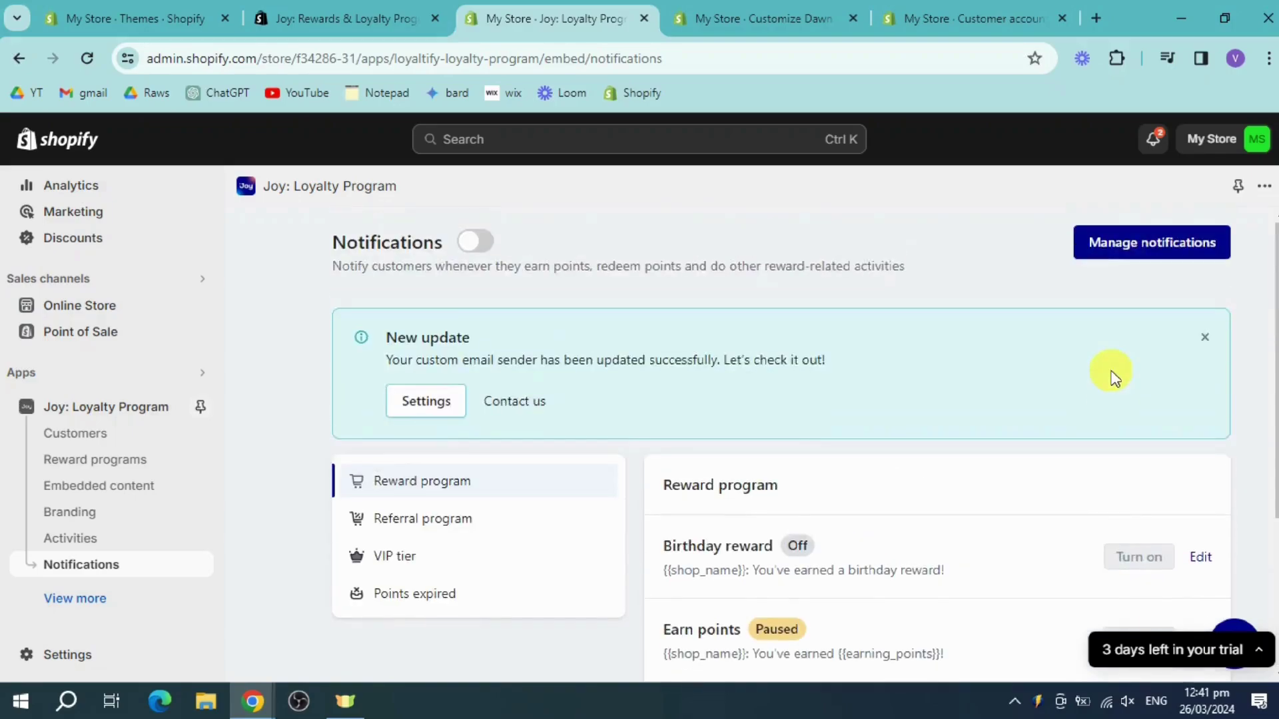
{"action": "scroll", "coordinate": [1112, 376], "scroll_direction": "down", "scroll_amount": 3}
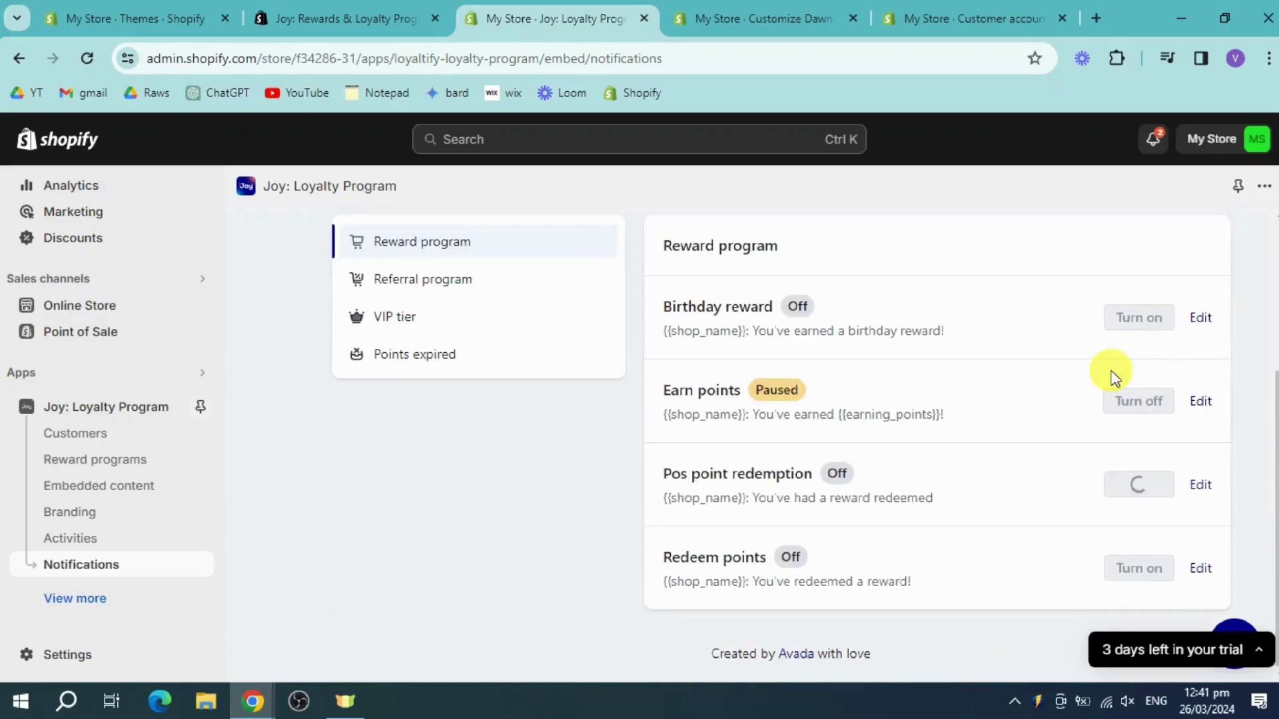
{"action": "scroll", "coordinate": [1112, 376], "scroll_direction": "up", "scroll_amount": 3}
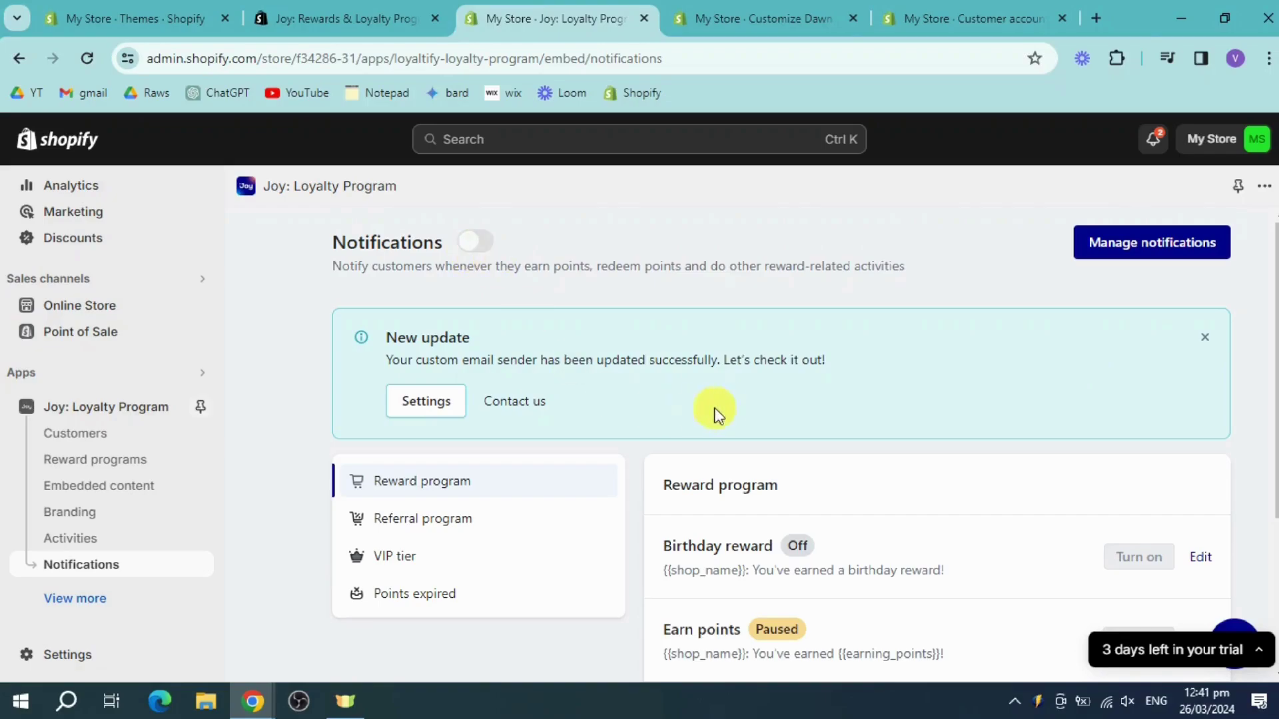
{"action": "scroll", "coordinate": [723, 411], "scroll_direction": "down", "scroll_amount": 3}
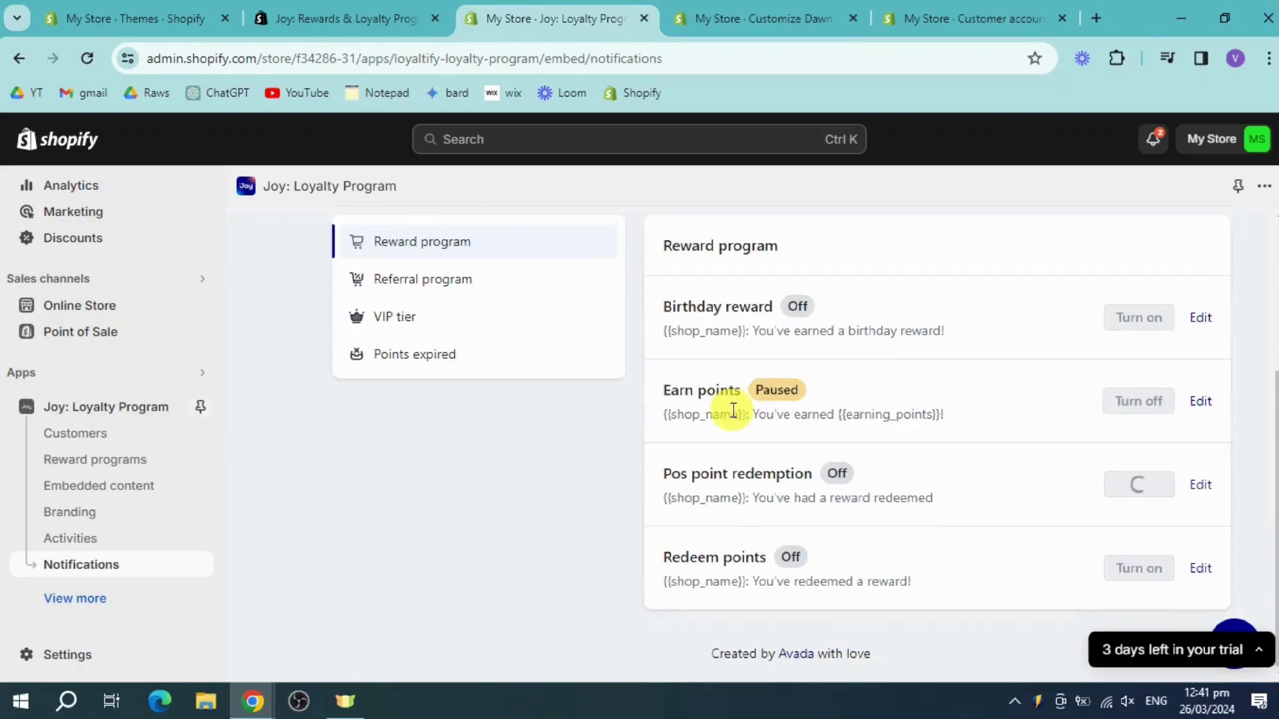
Return to the Joy dashboard and check the quickstart guide's progress and the overview figures.
{"action": "left_click", "coordinate": [120, 406]}
{"action": "scroll", "coordinate": [899, 569], "scroll_direction": "up", "scroll_amount": 1}
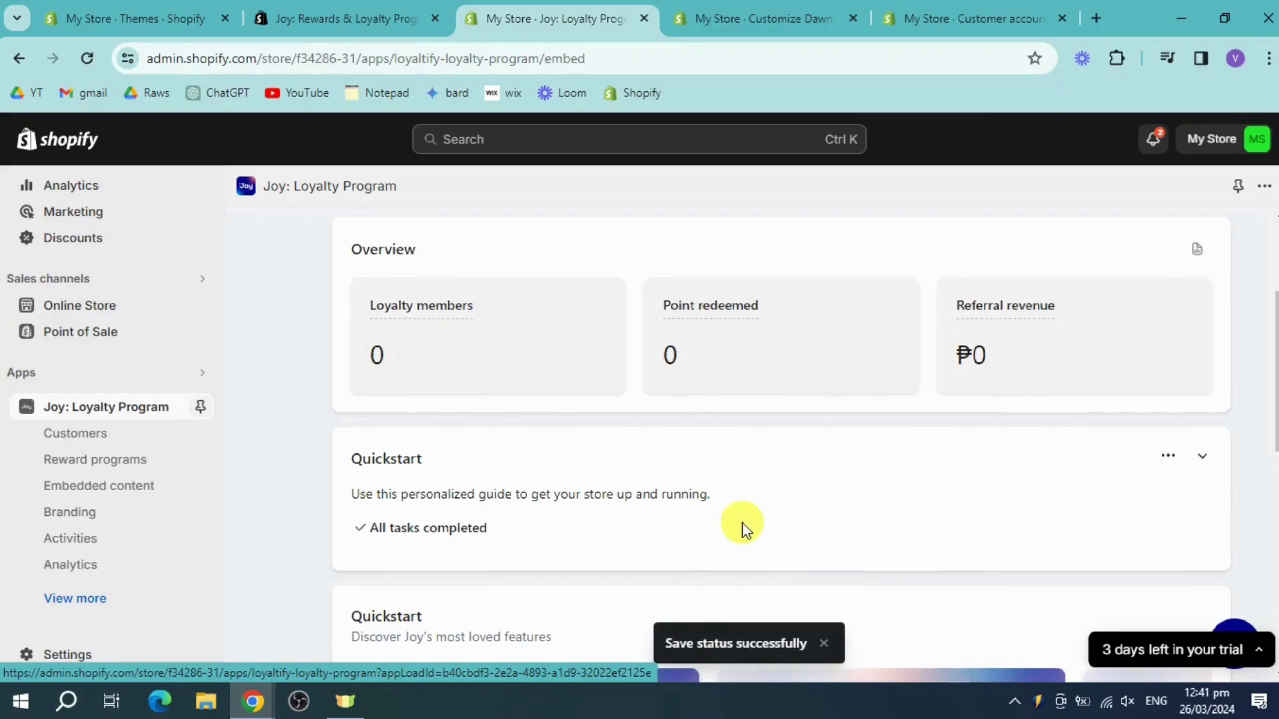
{"action": "scroll", "coordinate": [742, 522], "scroll_direction": "down", "scroll_amount": 3}
{"action": "scroll", "coordinate": [742, 526], "scroll_direction": "up", "scroll_amount": 5}
{"action": "mouse_move", "coordinate": [774, 491]}
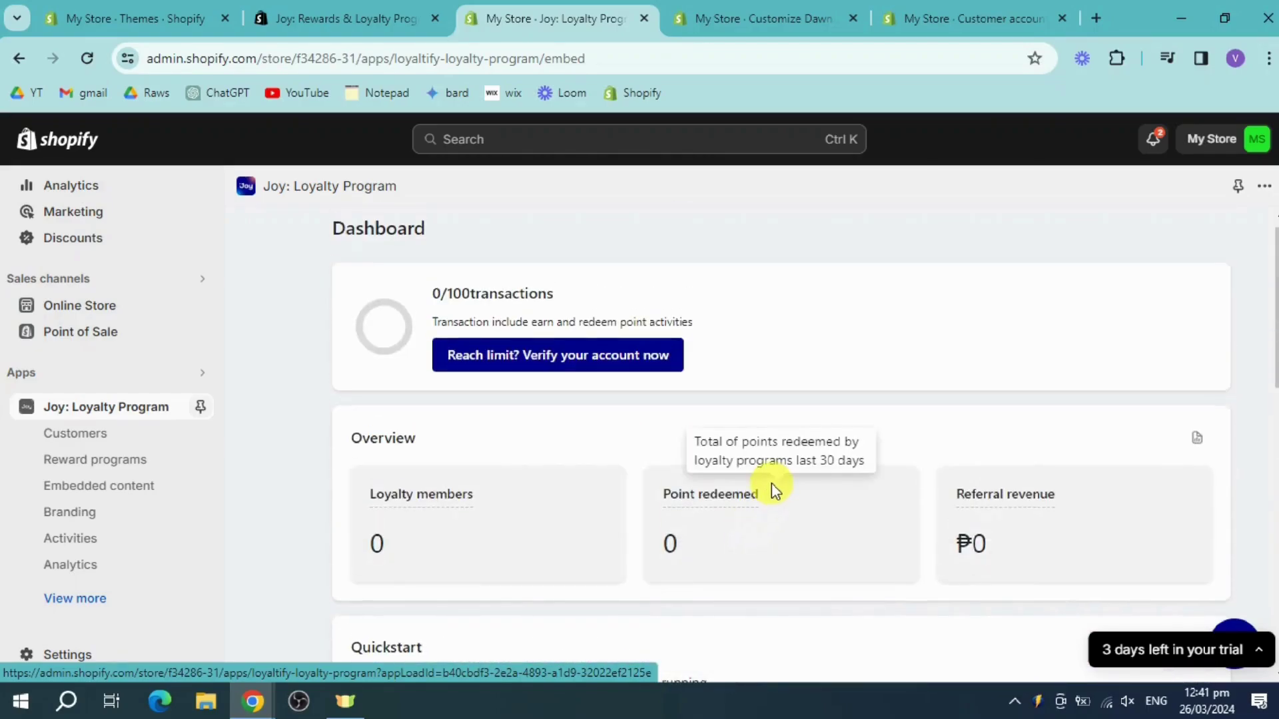